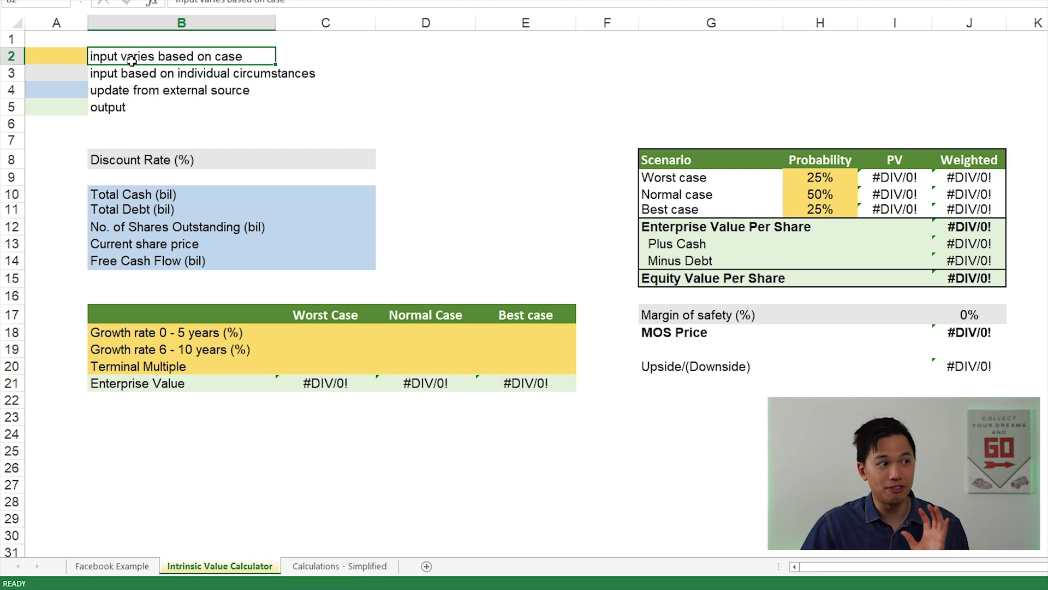
Examine the growth rate and terminal multiple input cells for the worst, normal and best cases
drag(317, 316, 319, 367)
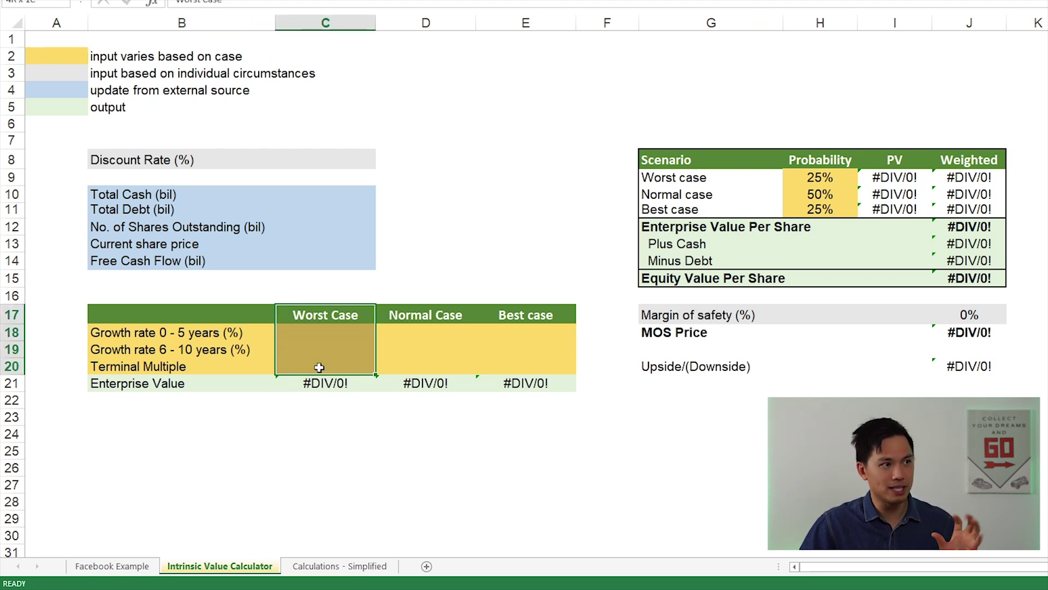
drag(423, 316, 421, 368)
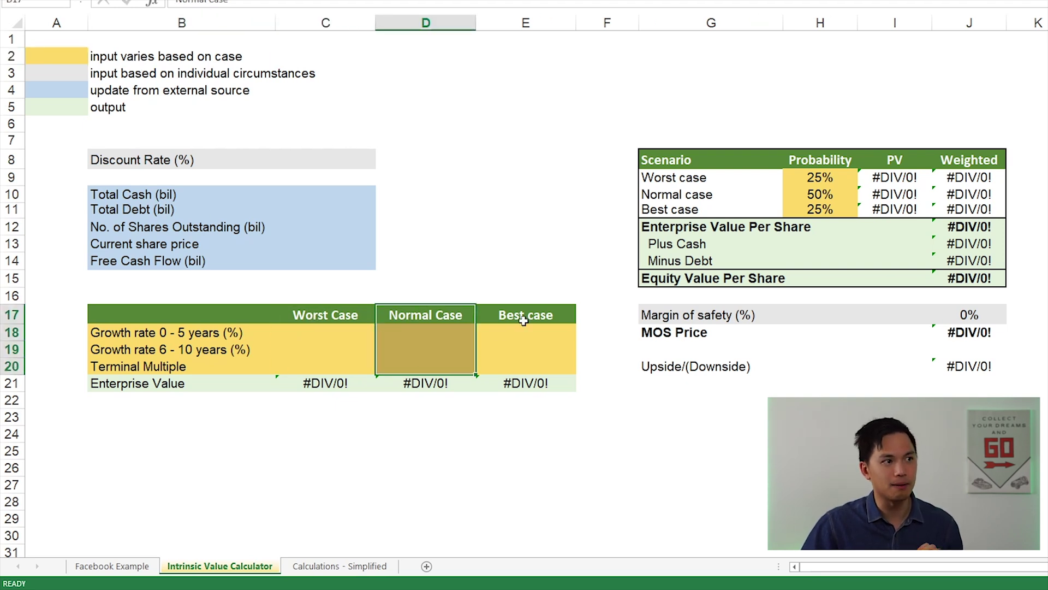
drag(524, 320, 526, 355)
drag(440, 314, 445, 364)
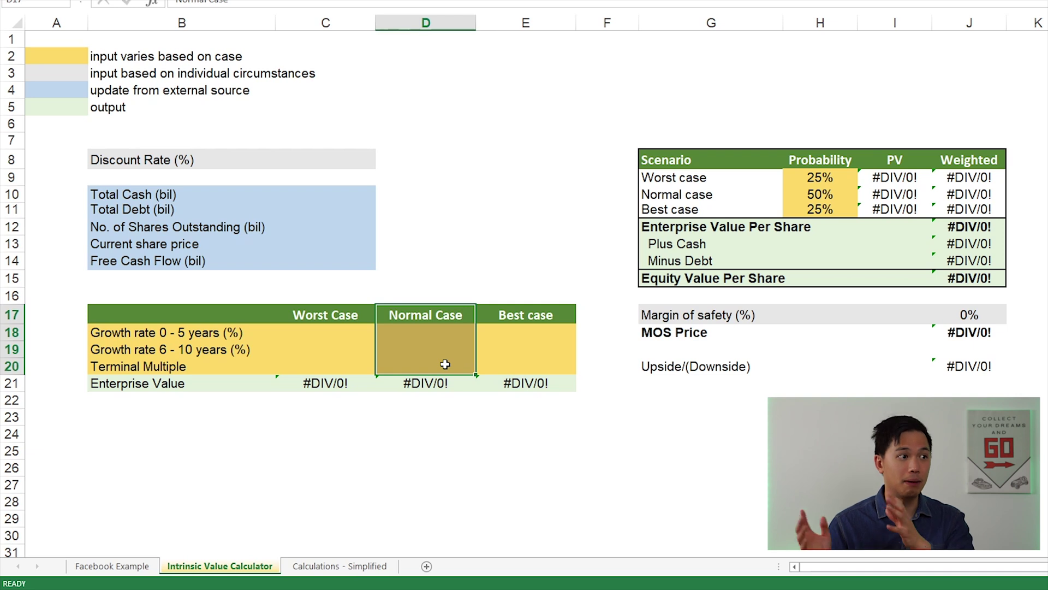
drag(326, 315, 326, 363)
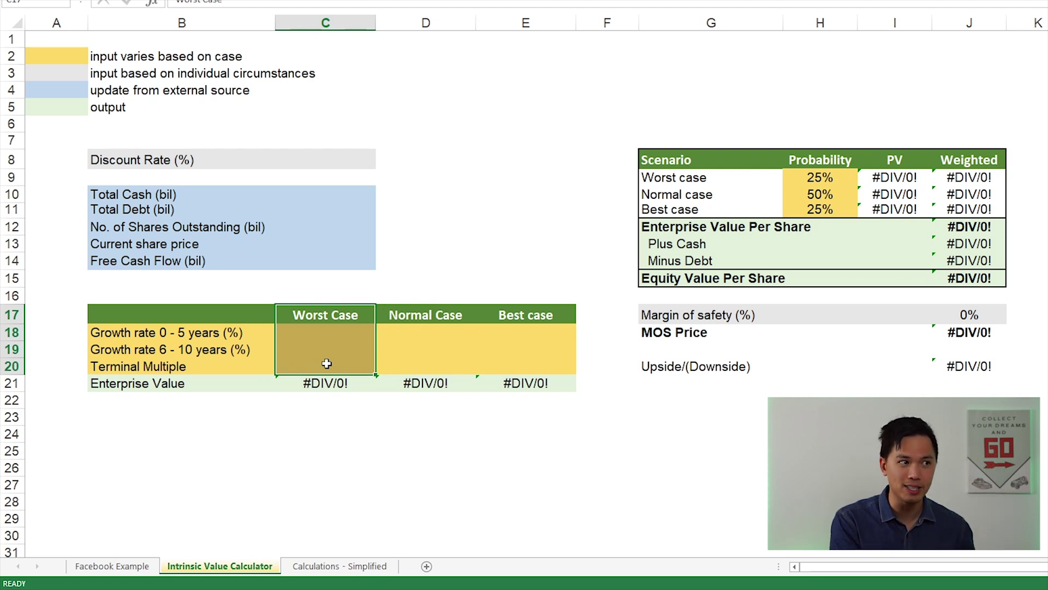
click(487, 314)
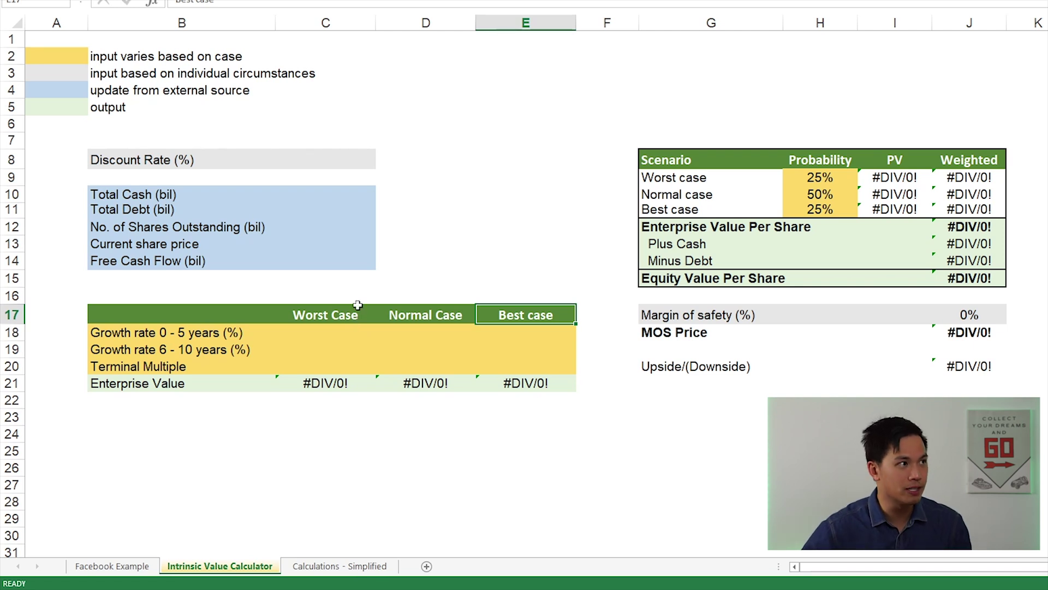
Set the Discount Rate (%) in the calculator to 10%
click(81, 78)
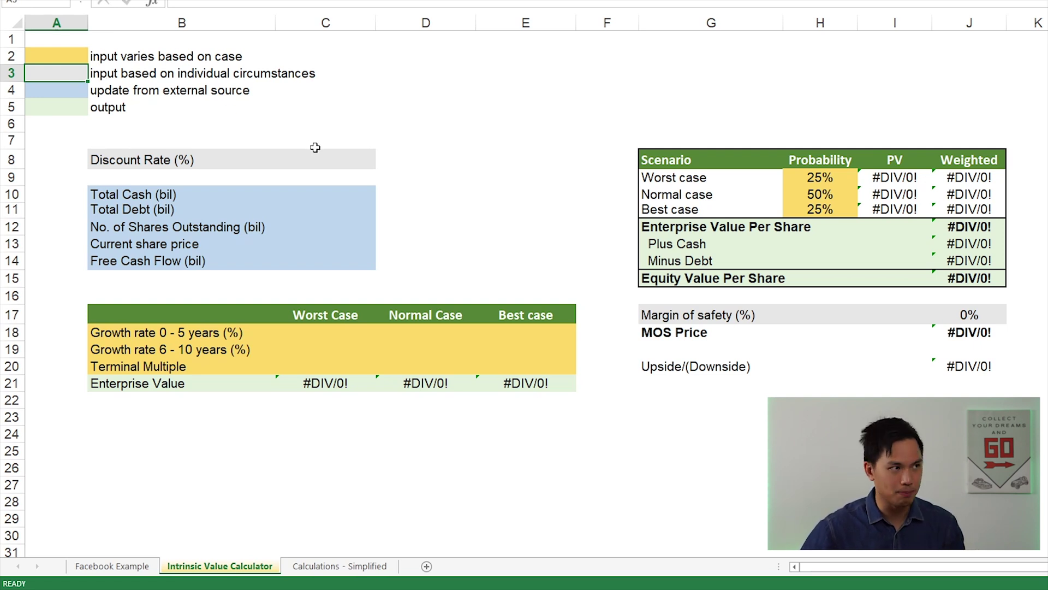
click(320, 165)
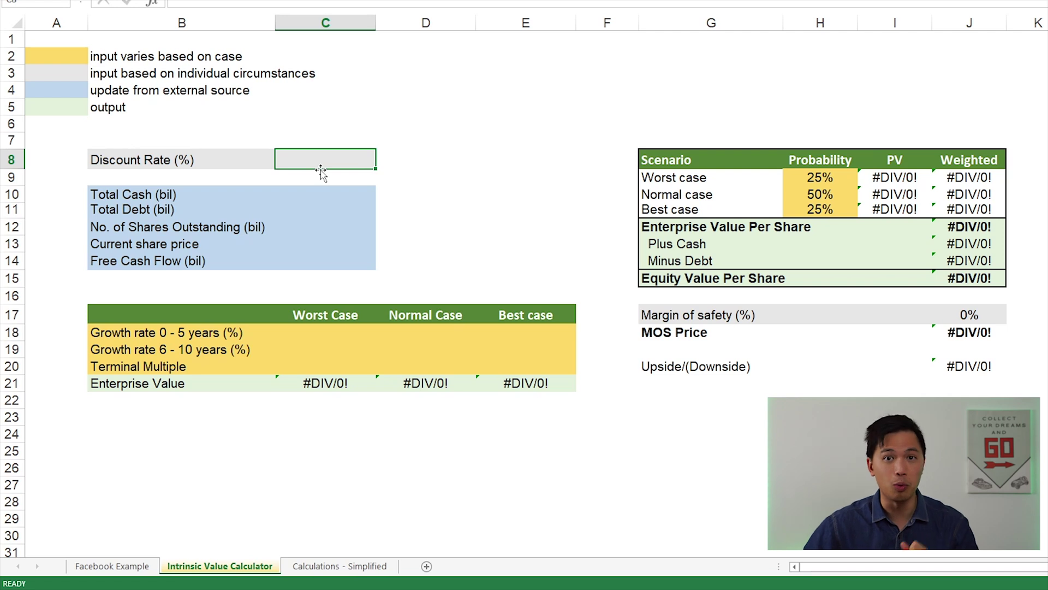
text(10)
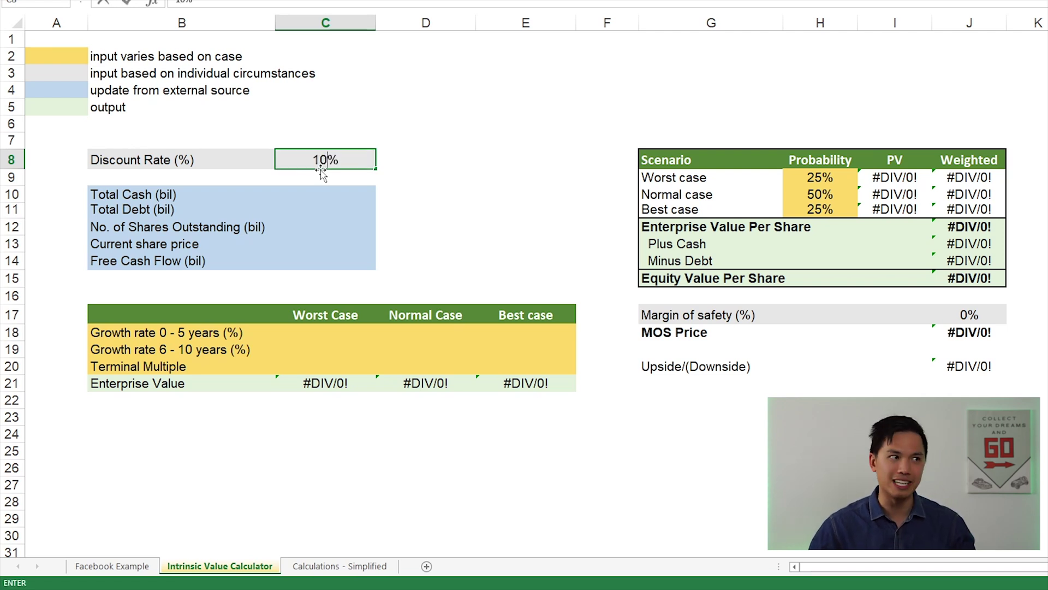
key(Return)
click(331, 160)
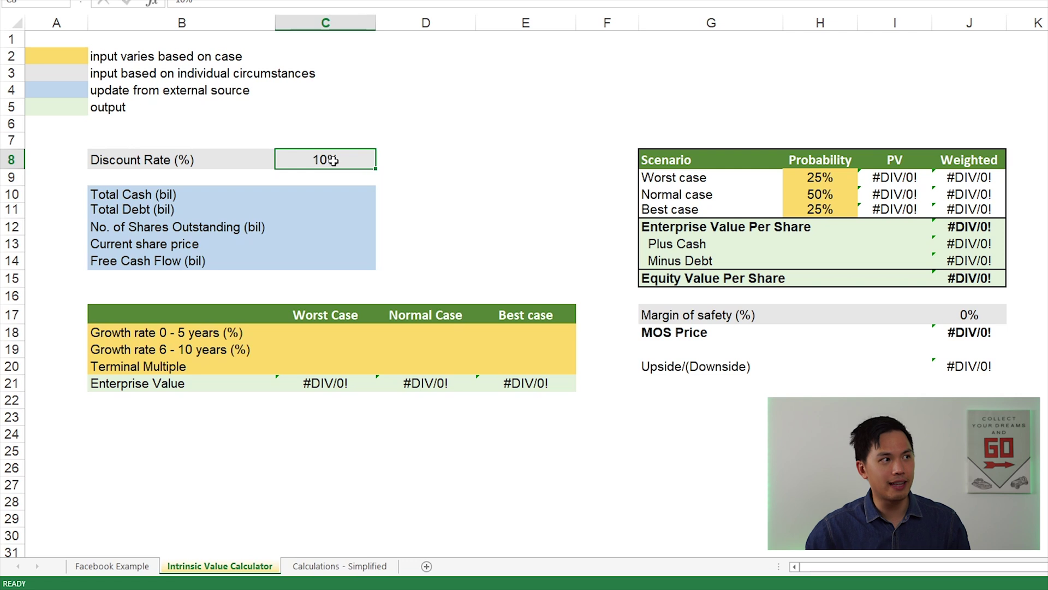
Review the margin of safety cell, the colour legend and the externally sourced inputs from Total Cash to Free Cash Flow
click(968, 321)
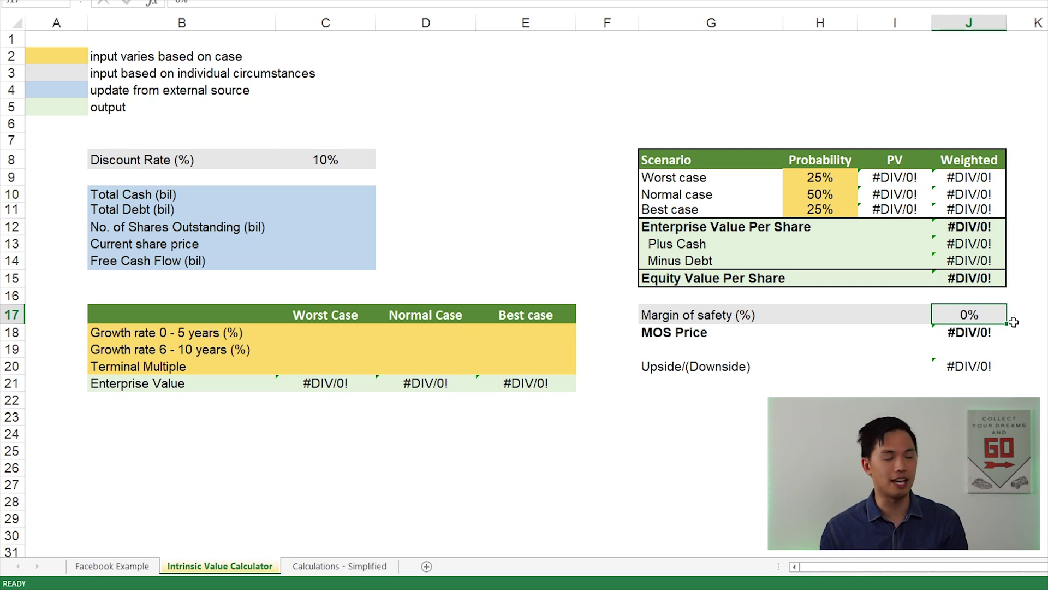
click(111, 90)
click(66, 89)
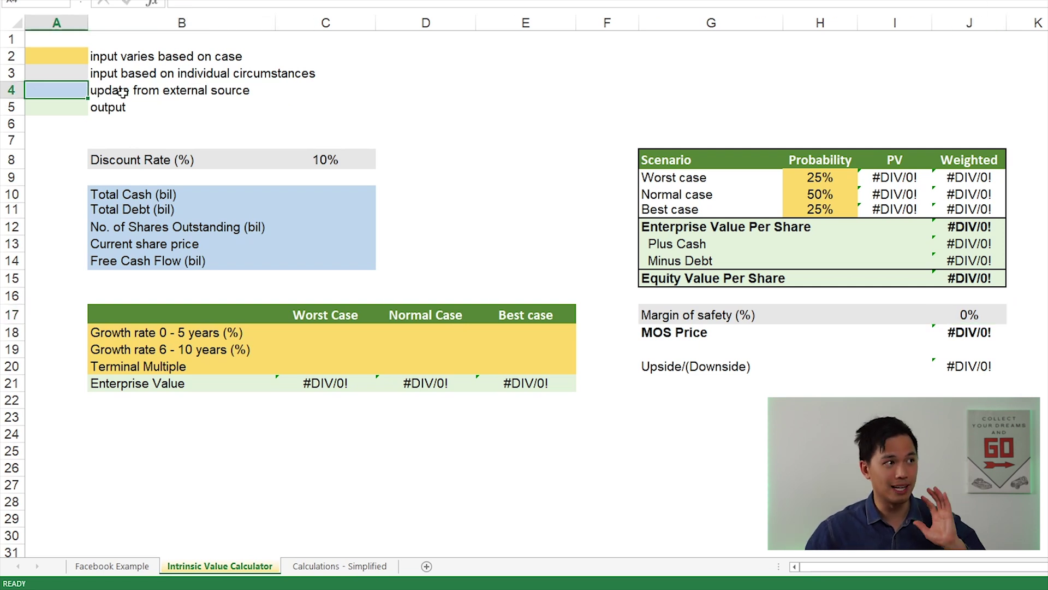
click(124, 93)
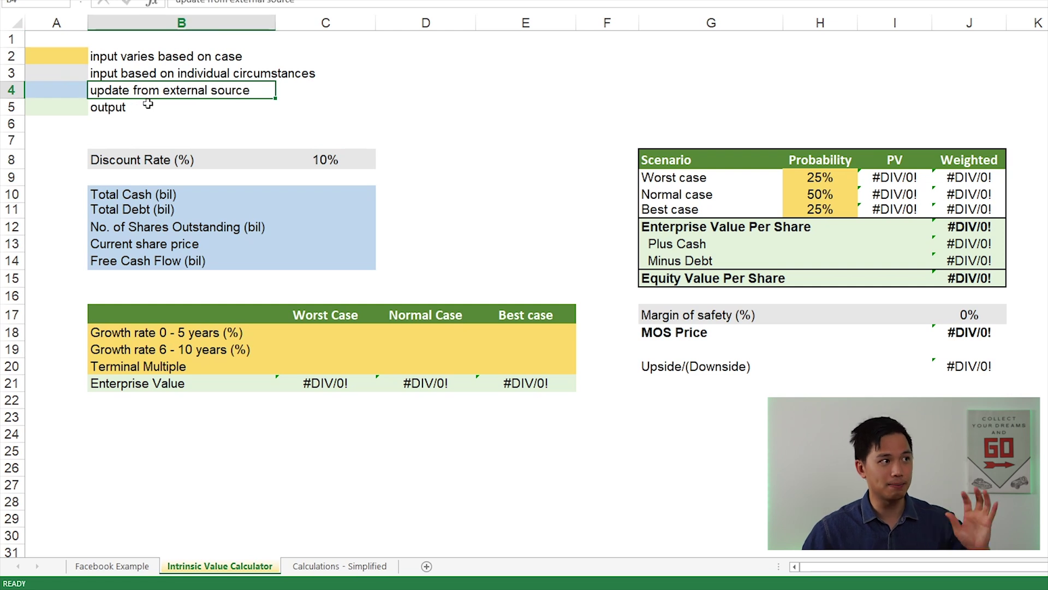
click(175, 196)
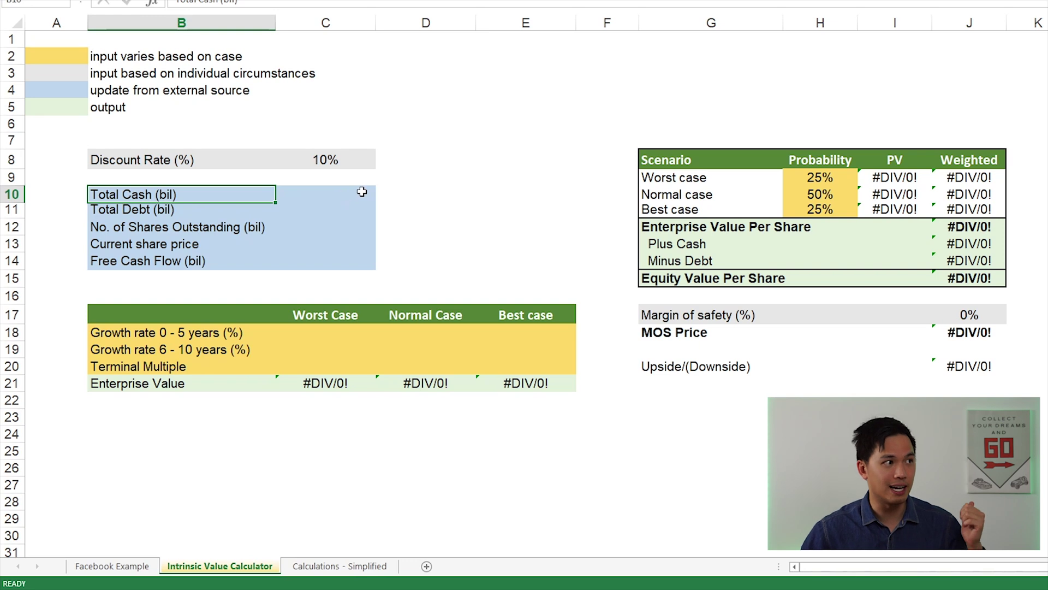
click(205, 211)
click(267, 228)
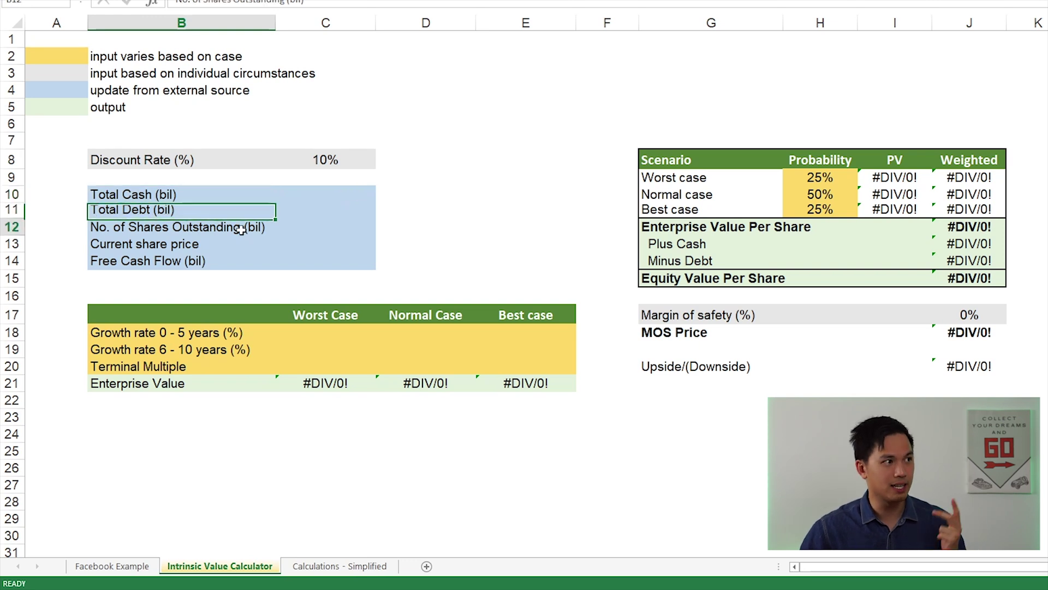
click(240, 247)
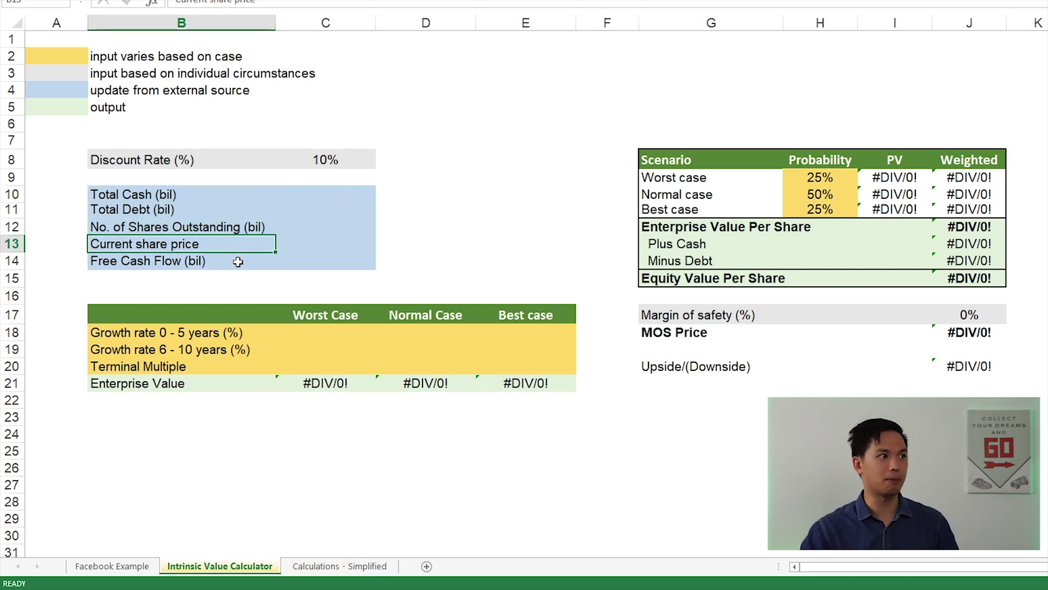
click(233, 261)
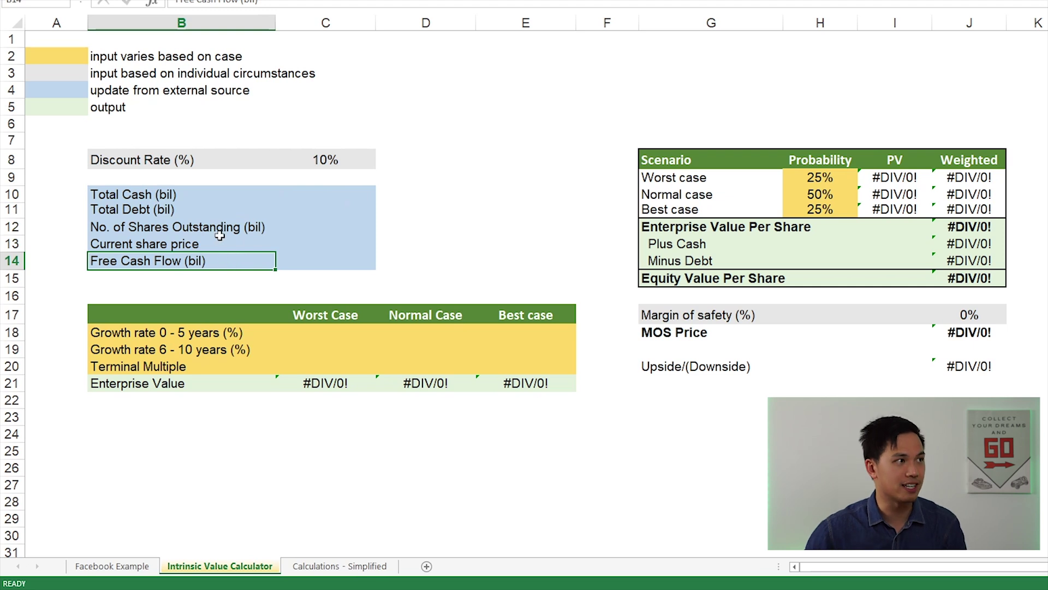
click(81, 108)
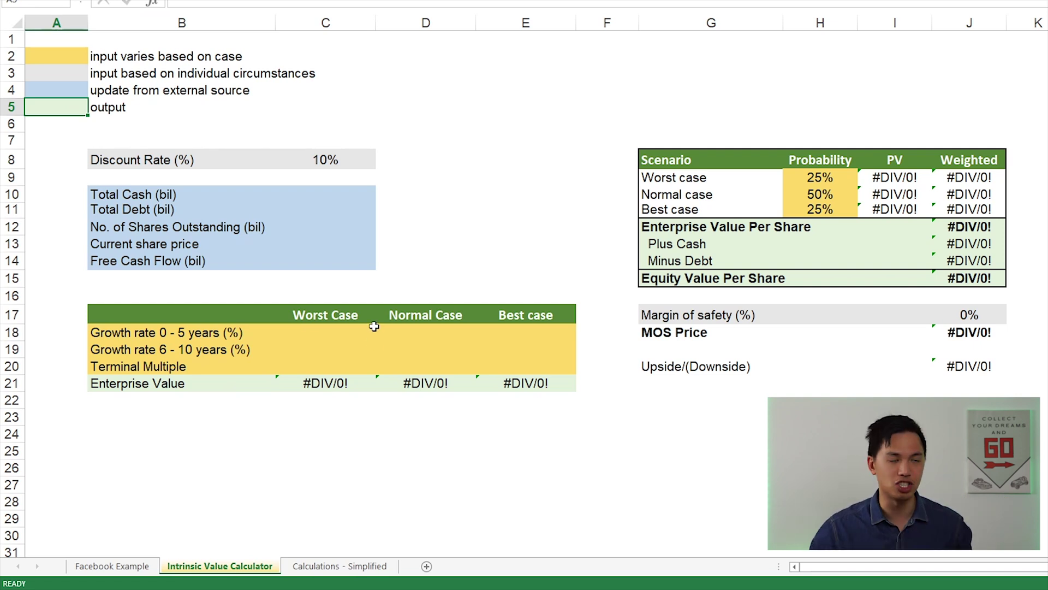
drag(158, 192, 189, 261)
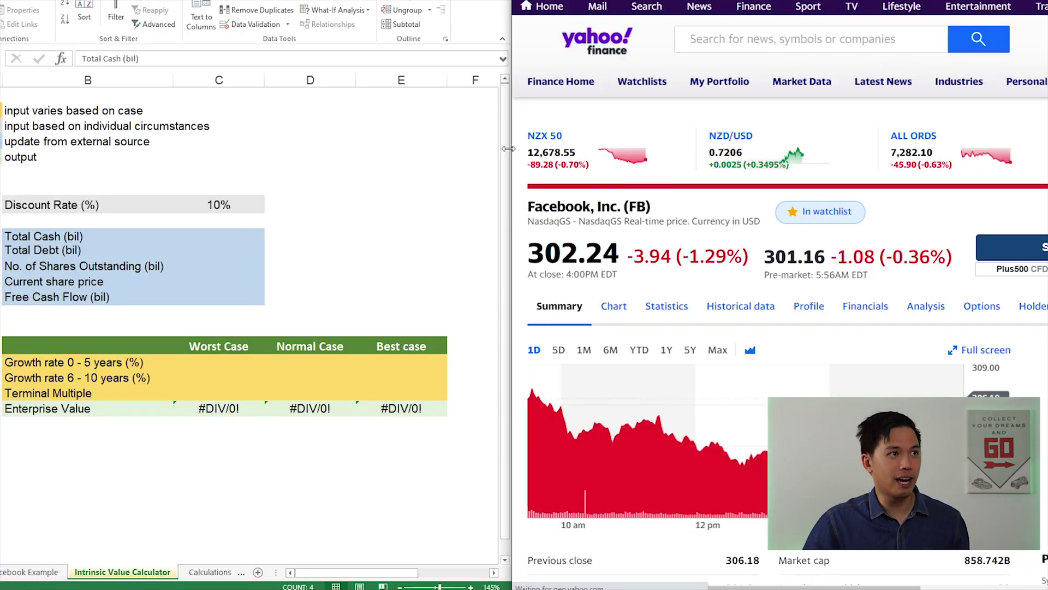
Look up Facebook's total cash in the Yahoo Finance statistics and enter 61.95 for Total Cash (bil) in the calculator
click(676, 309)
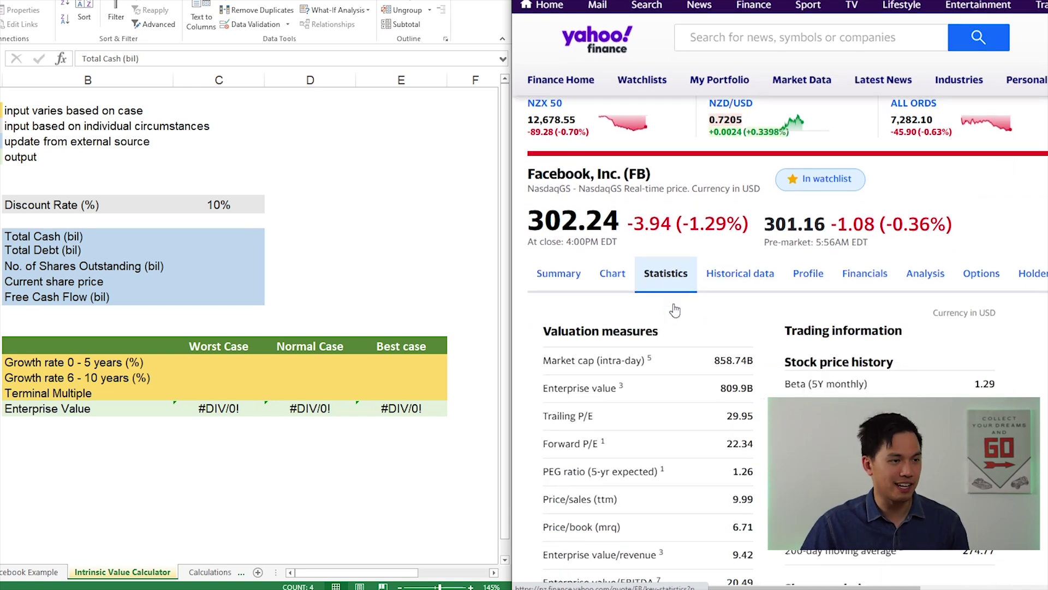
scroll(674, 306, down, 10)
scroll(692, 275, down, 5)
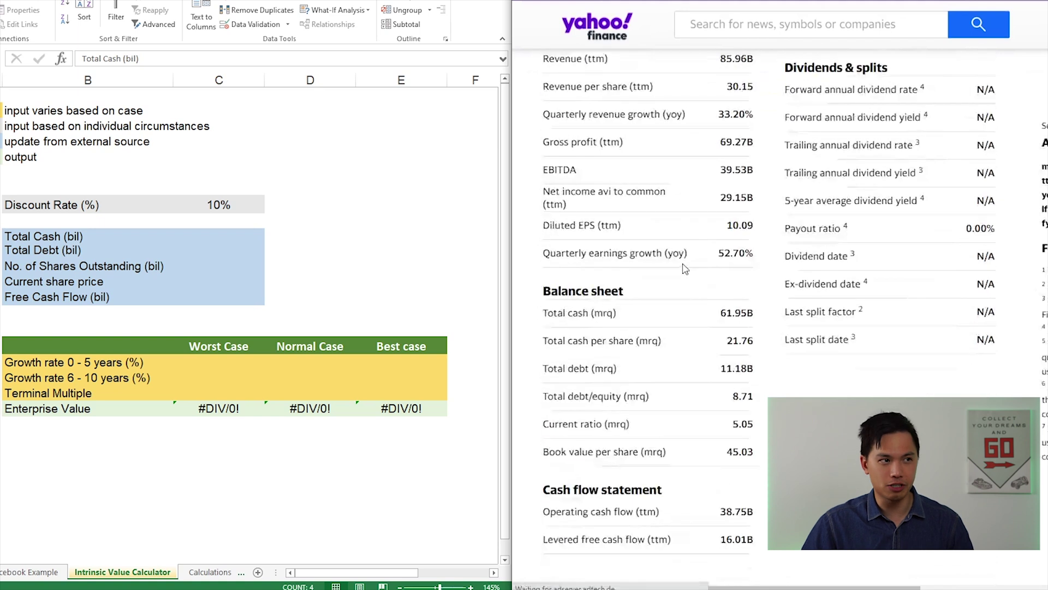
drag(545, 316, 759, 326)
click(759, 325)
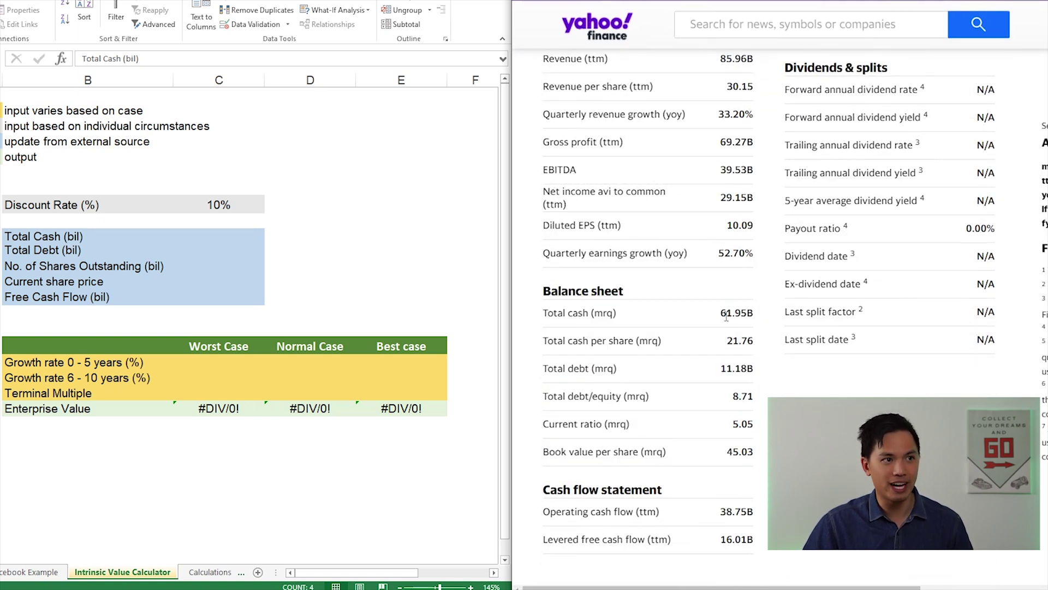
click(219, 236)
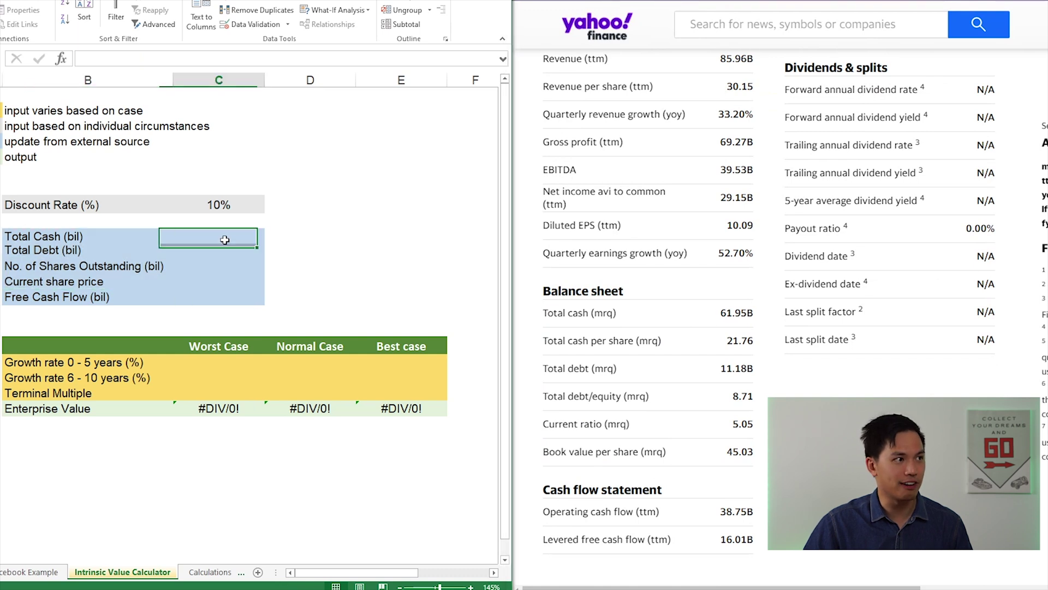
text(61.95)
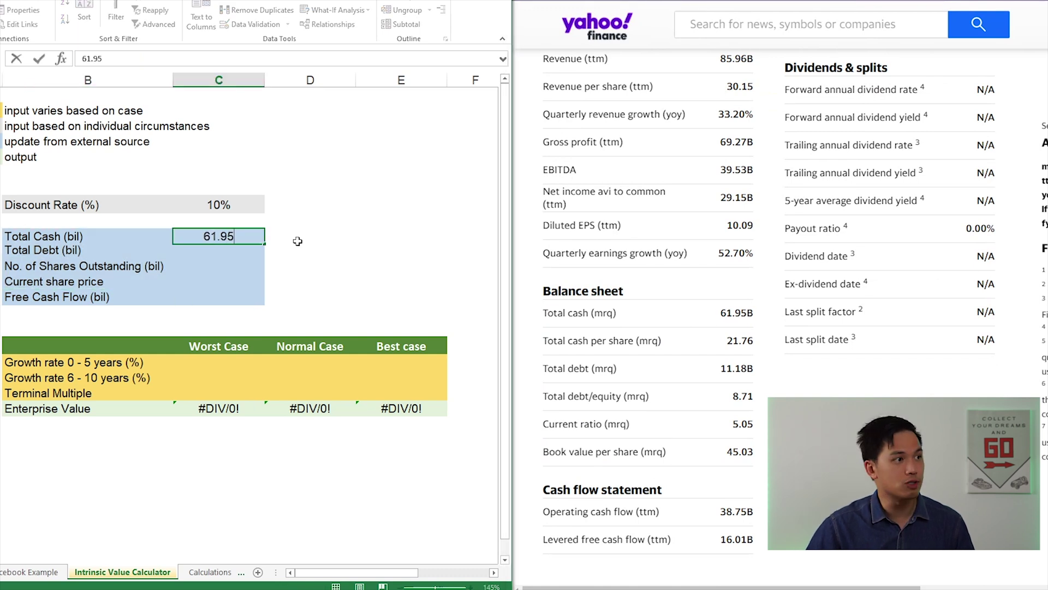
key(Return)
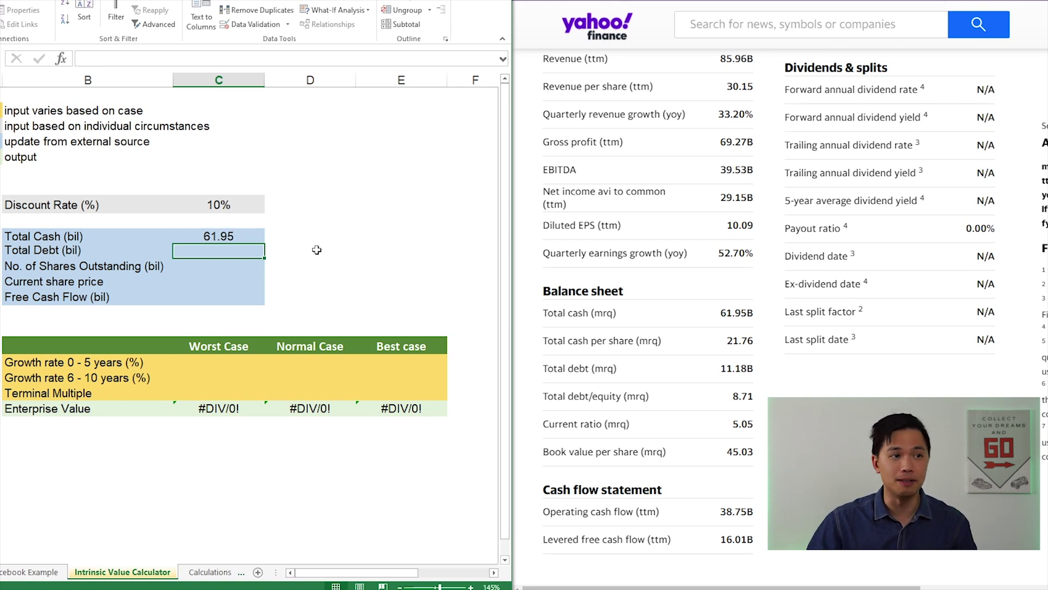
Copy Facebook's total debt from the balance sheet statistics into Total Debt (bil) as 11.18
drag(546, 371, 749, 373)
click(726, 371)
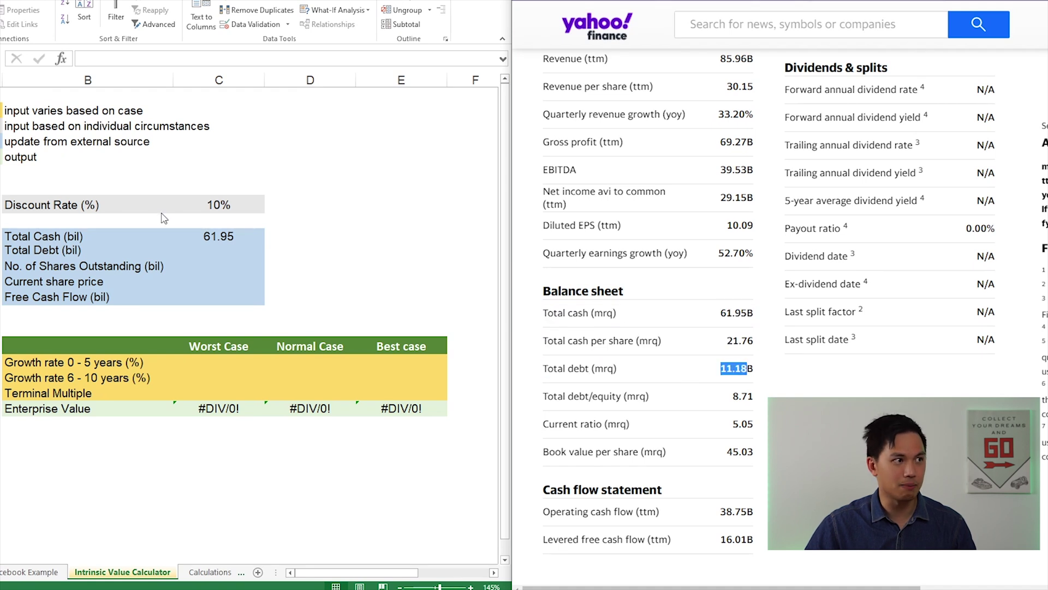
click(236, 252)
text(11.18)
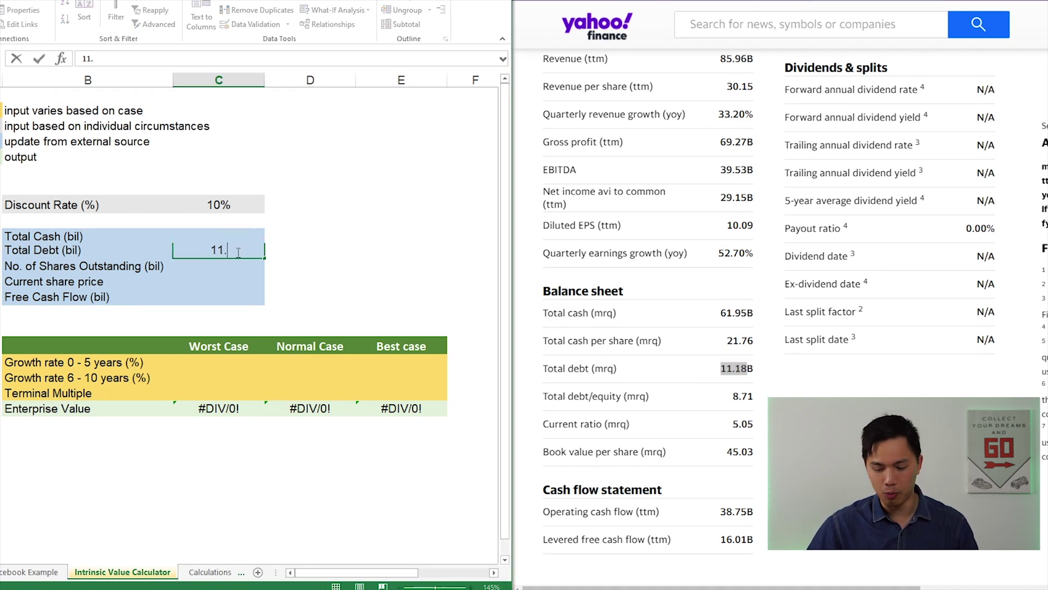
key(Return)
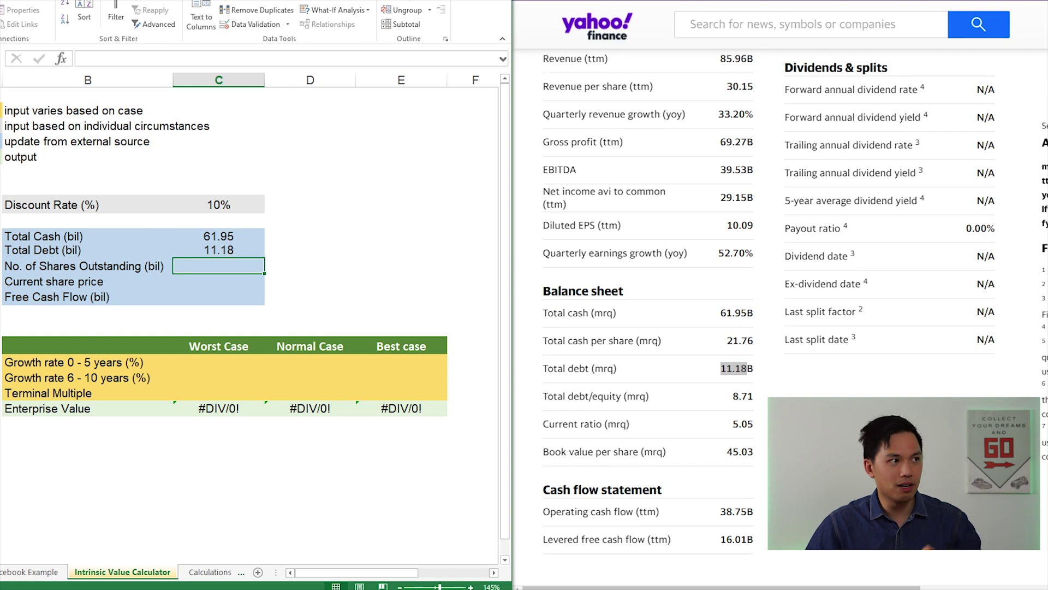
Find shares outstanding in Facebook's share statistics and enter 2.4 for No. of Shares Outstanding (bil)
click(766, 424)
scroll(766, 424, up, 15)
scroll(843, 397, down, 2)
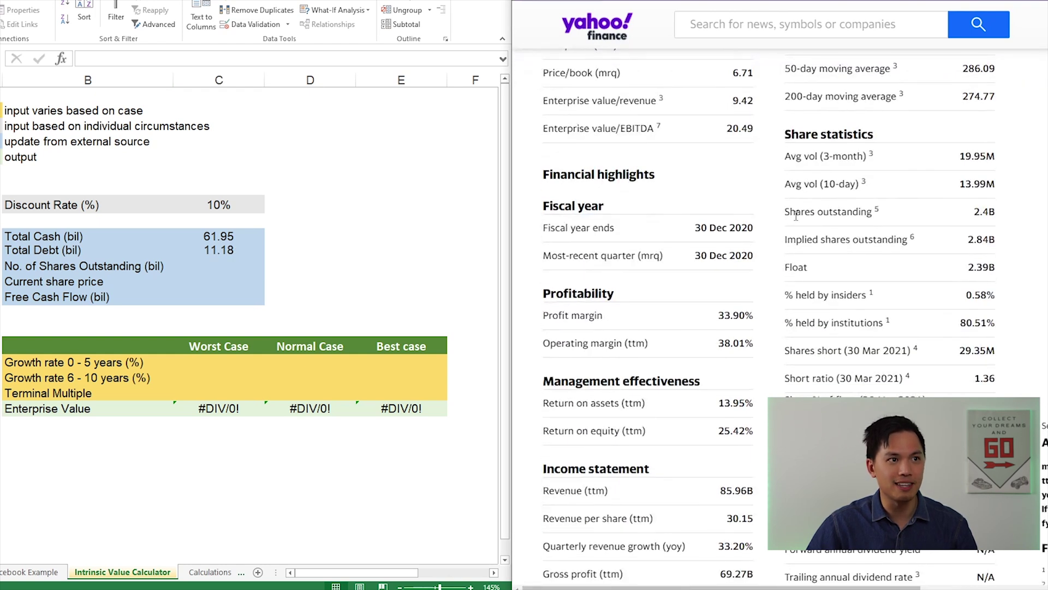
drag(786, 212, 996, 379)
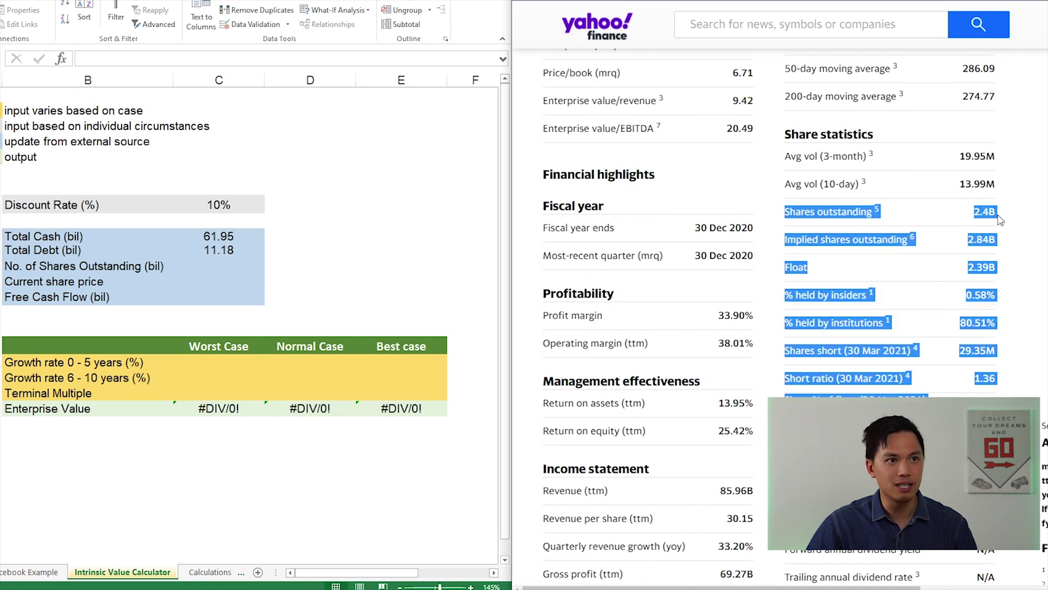
click(218, 267)
text(2.4)
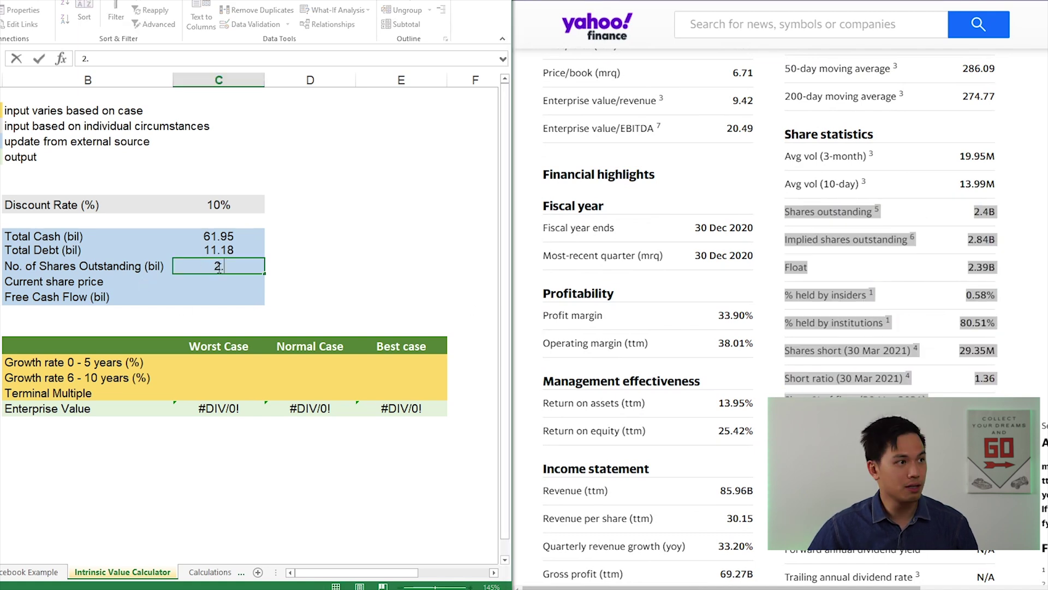
key(Return)
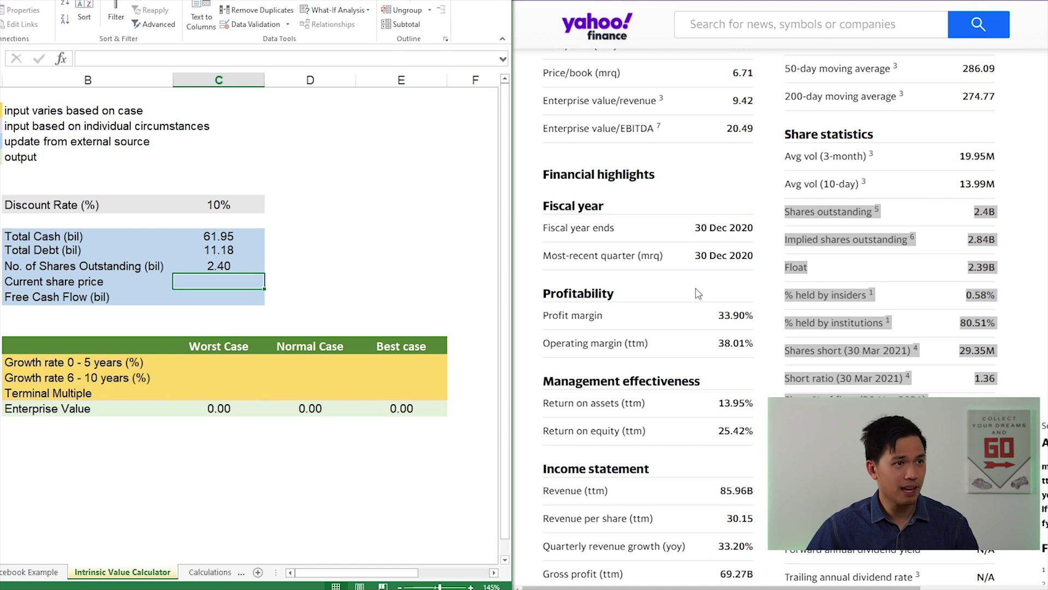
Enter Facebook's closing price of 302.24 as the Current share price in the calculator
scroll(695, 293, up, 10)
click(211, 280)
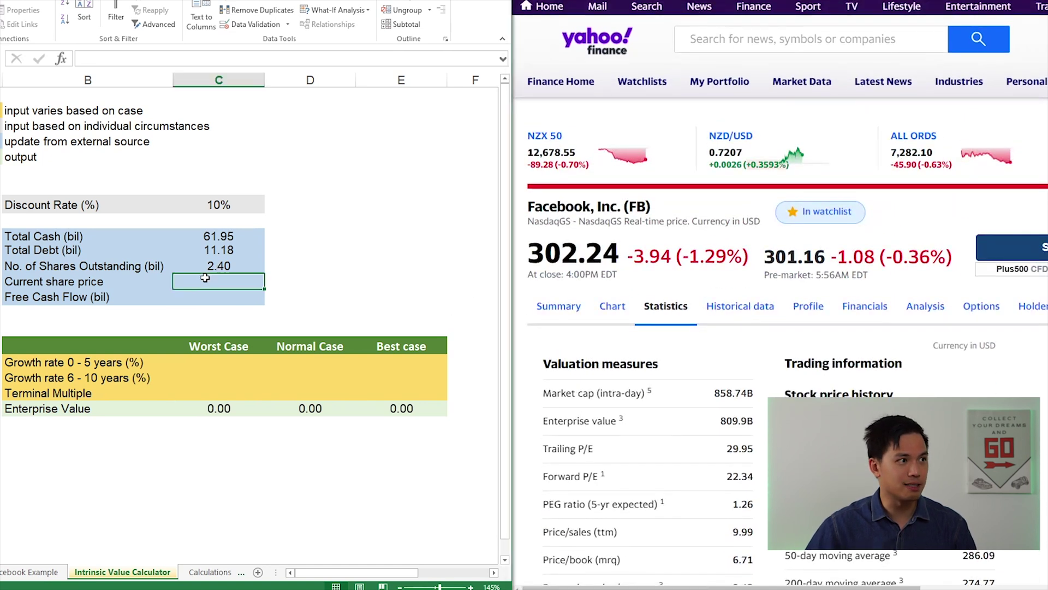
text(302.24)
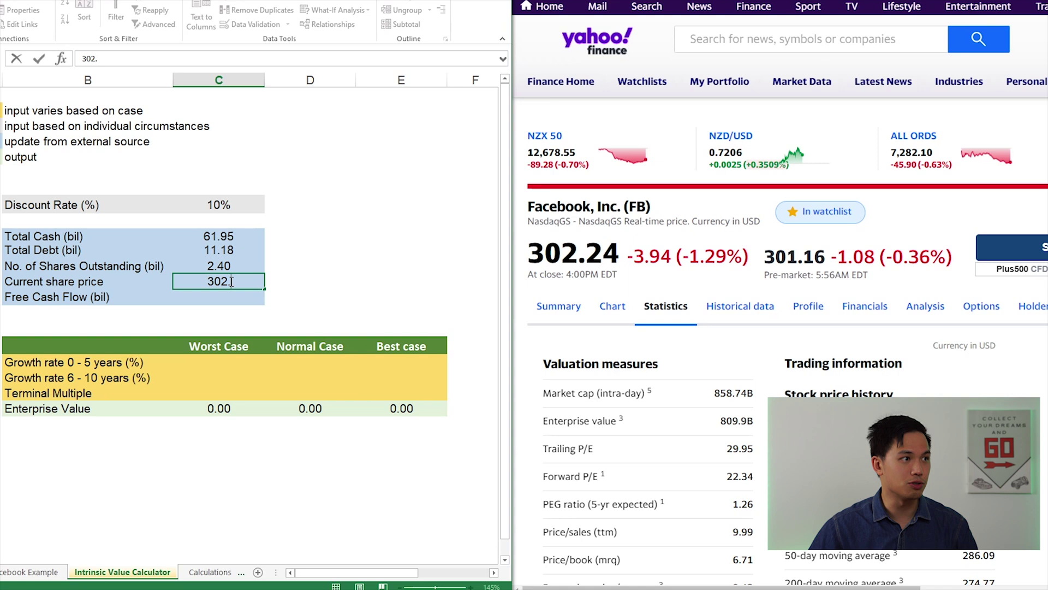
key(Return)
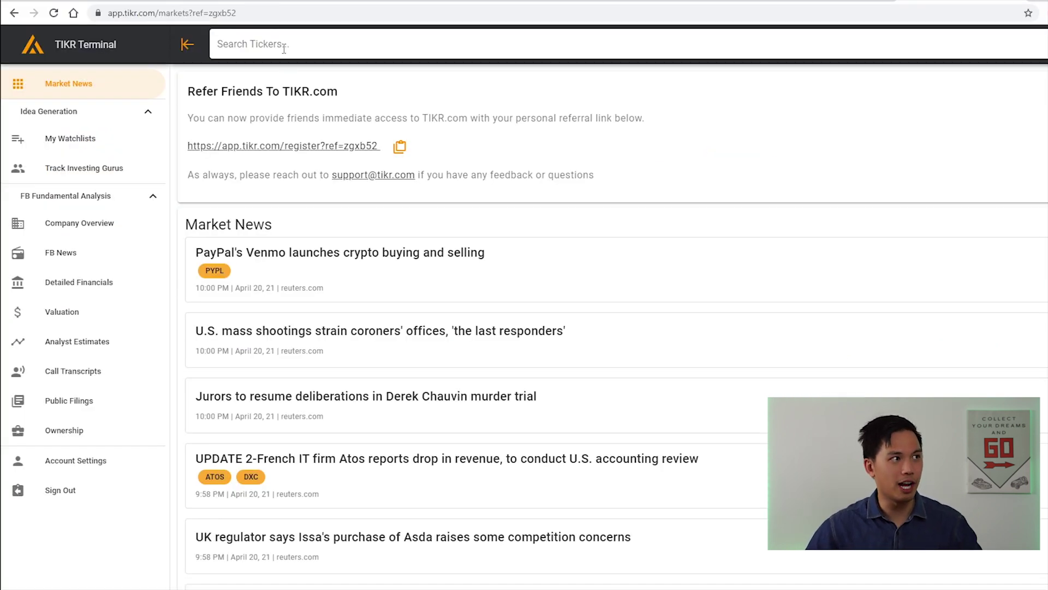
Switch to TIKR Terminal, search for the ticker fb and open the Facebook, Inc. company overview
click(284, 48)
text(fb)
click(290, 80)
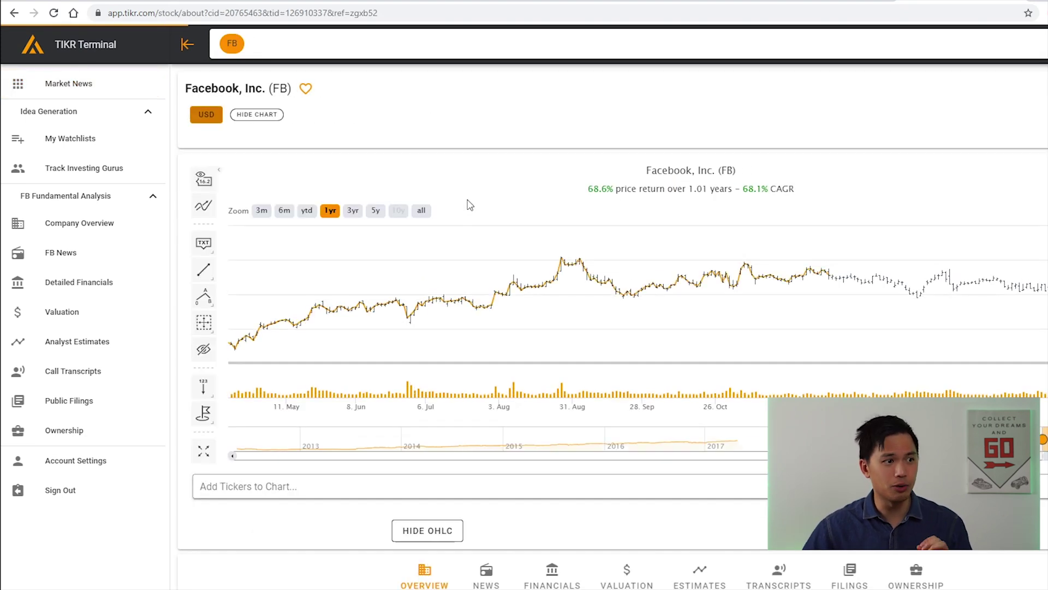
Open Facebook's detailed financials, show the annual cash flow statement and copy its table
click(555, 573)
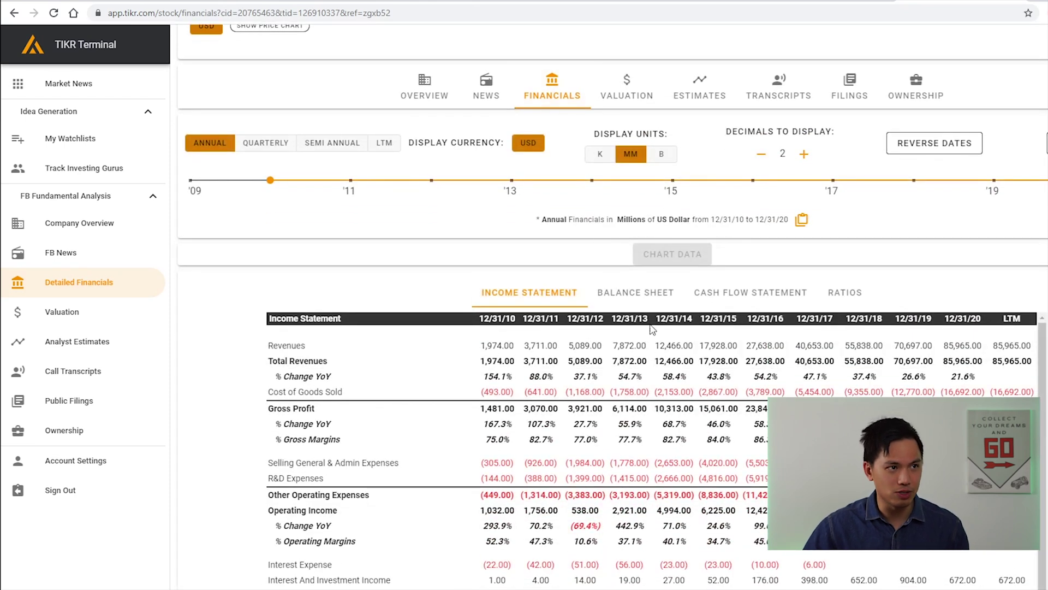
click(777, 299)
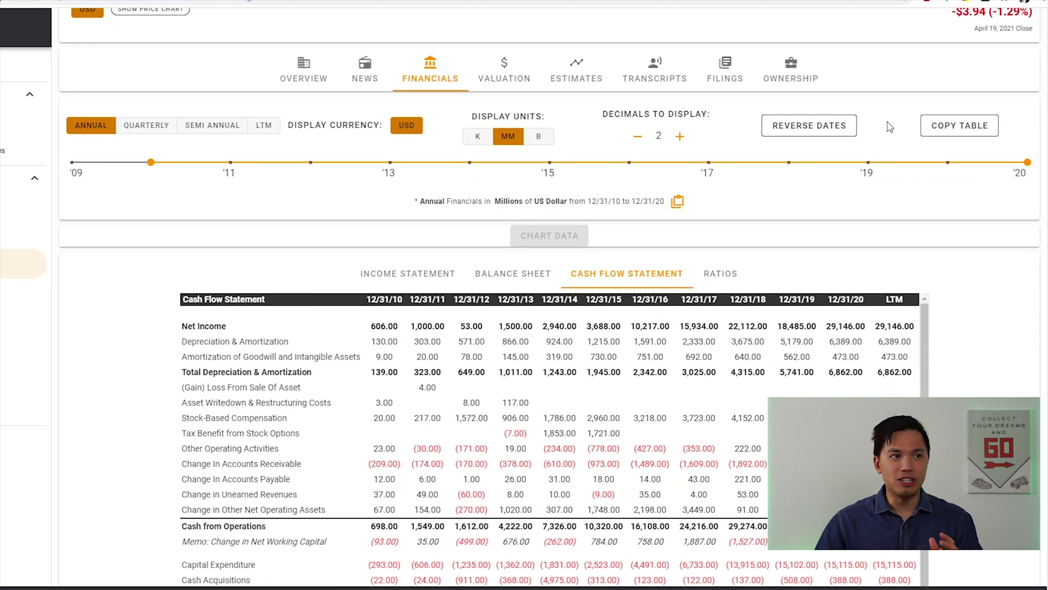
click(949, 131)
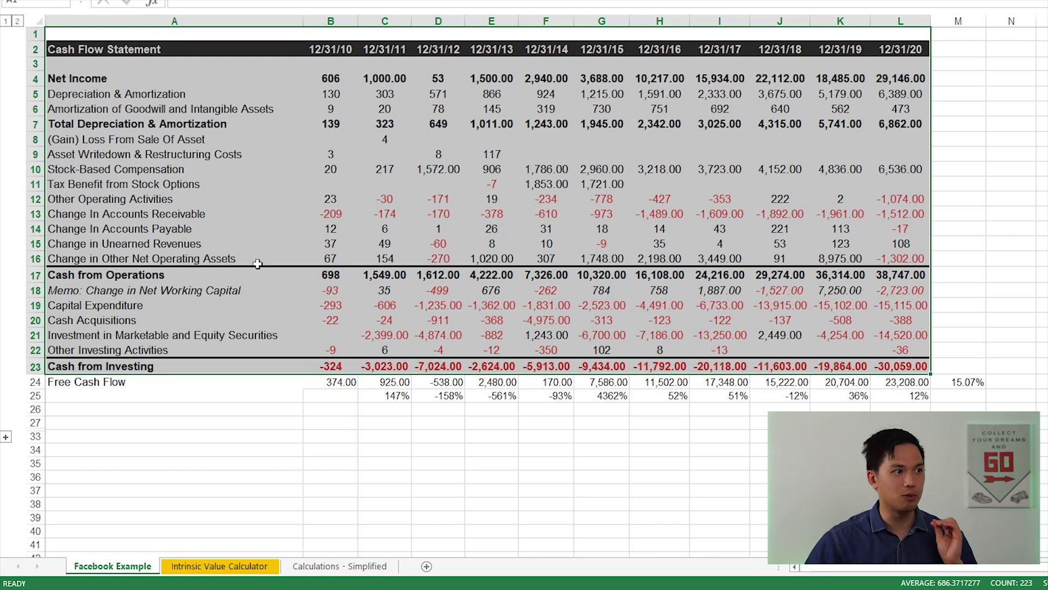
Inspect the formula behind the 12/31/10 Free Cash Flow figure on the Facebook Example sheet
click(331, 381)
key(F2)
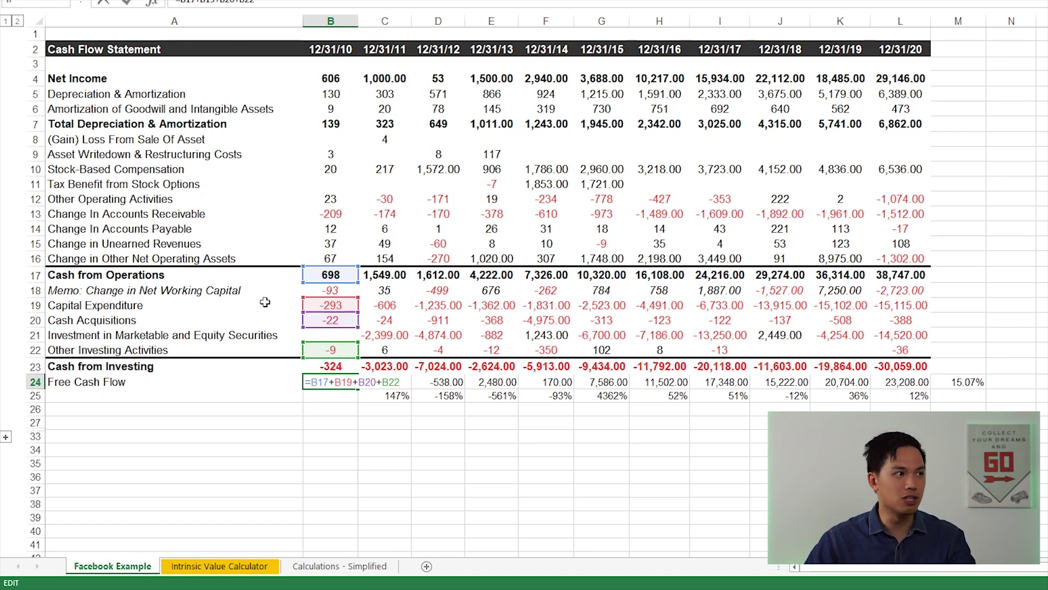
key(ctrl+Return)
Review the Change in Net Working Capital, Cash from Operations, and Investment in Marketable and Equity Securities rows of the cash flow statement
drag(120, 291, 892, 291)
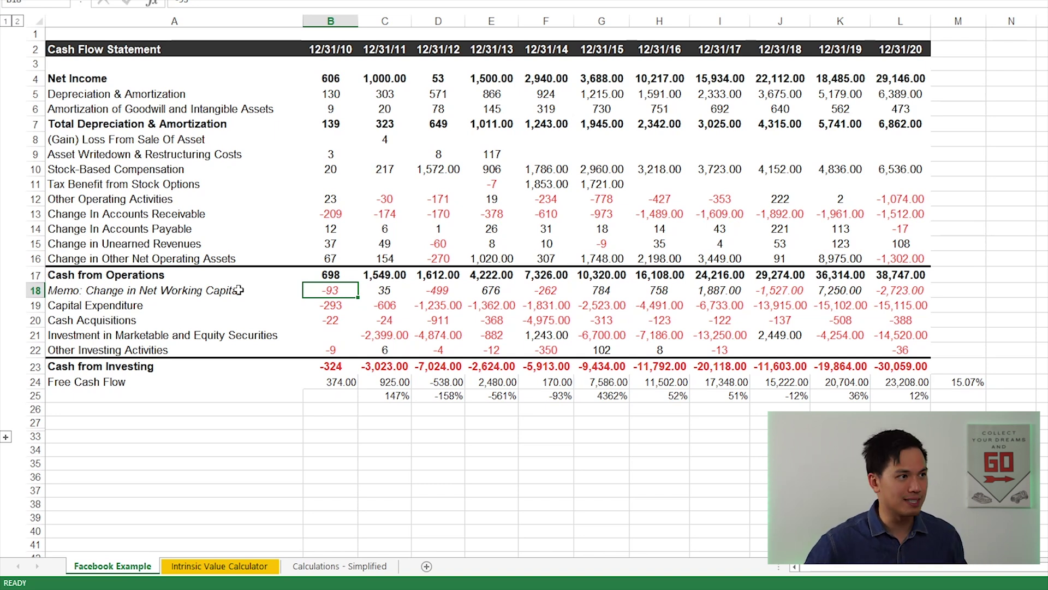
drag(324, 271, 327, 82)
click(326, 276)
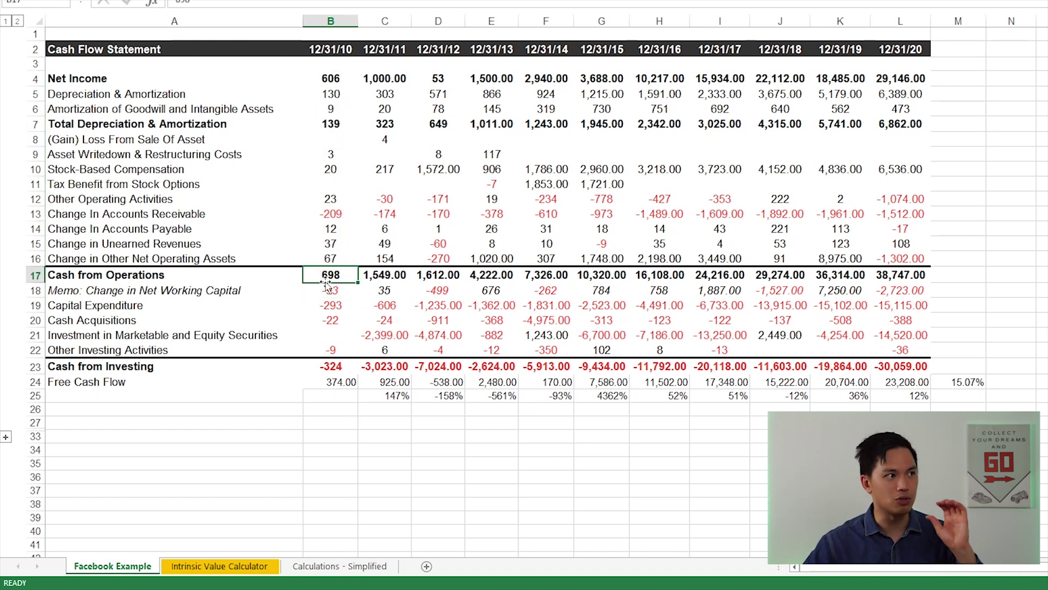
click(254, 334)
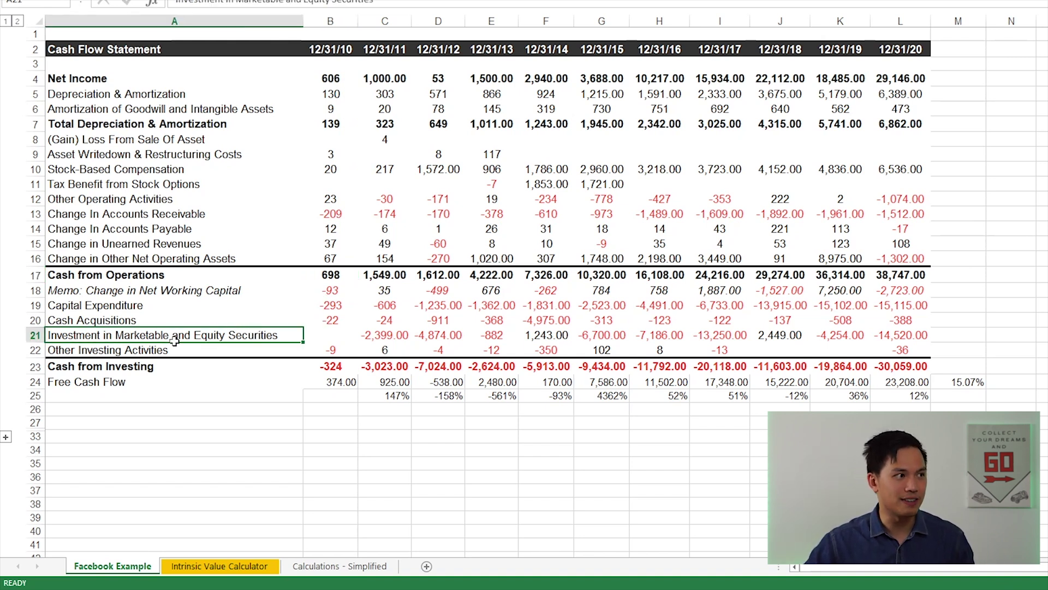
drag(226, 337, 886, 336)
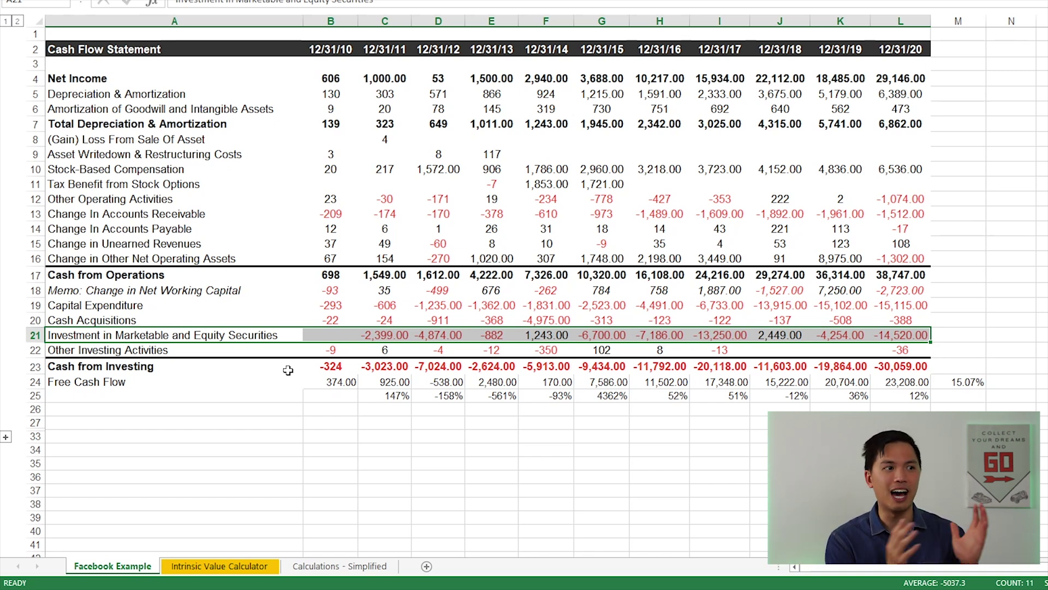
Examine the free cash flow growth rate beside the Free Cash Flow row and the yearly figures from 12/31/16 onward
click(960, 381)
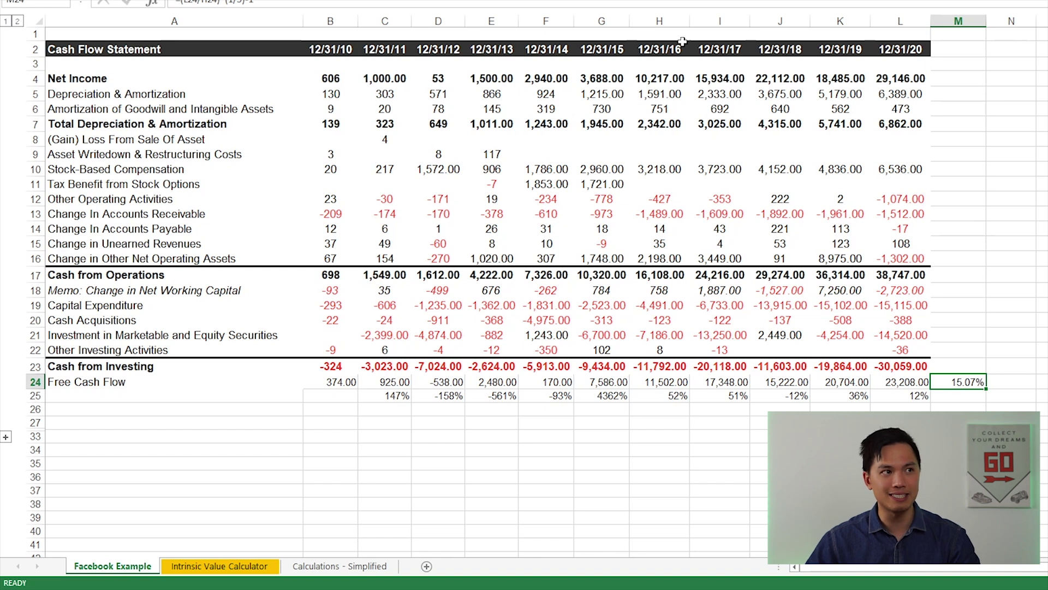
click(659, 382)
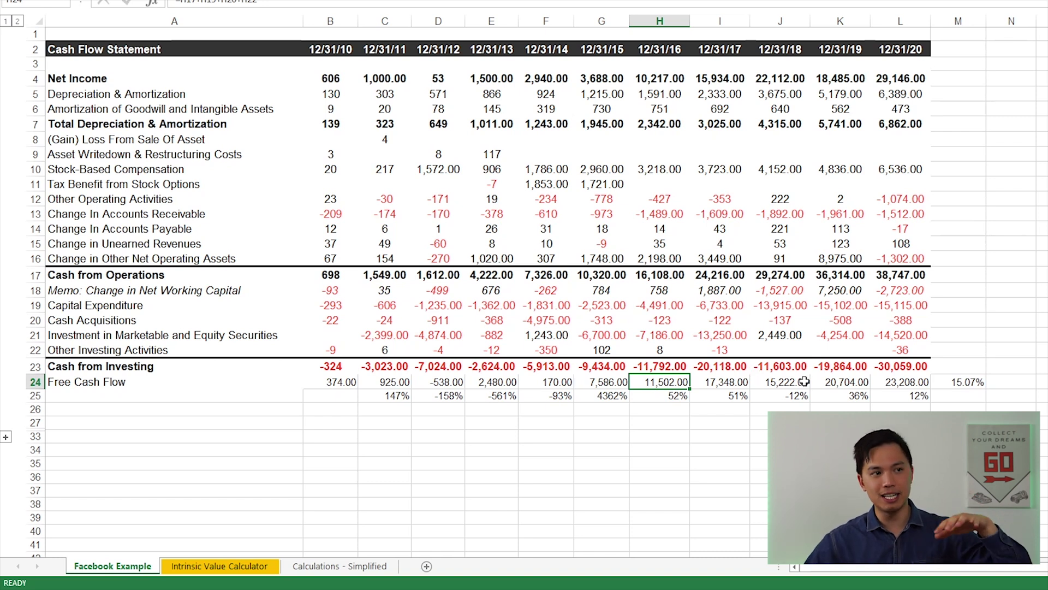
click(874, 384)
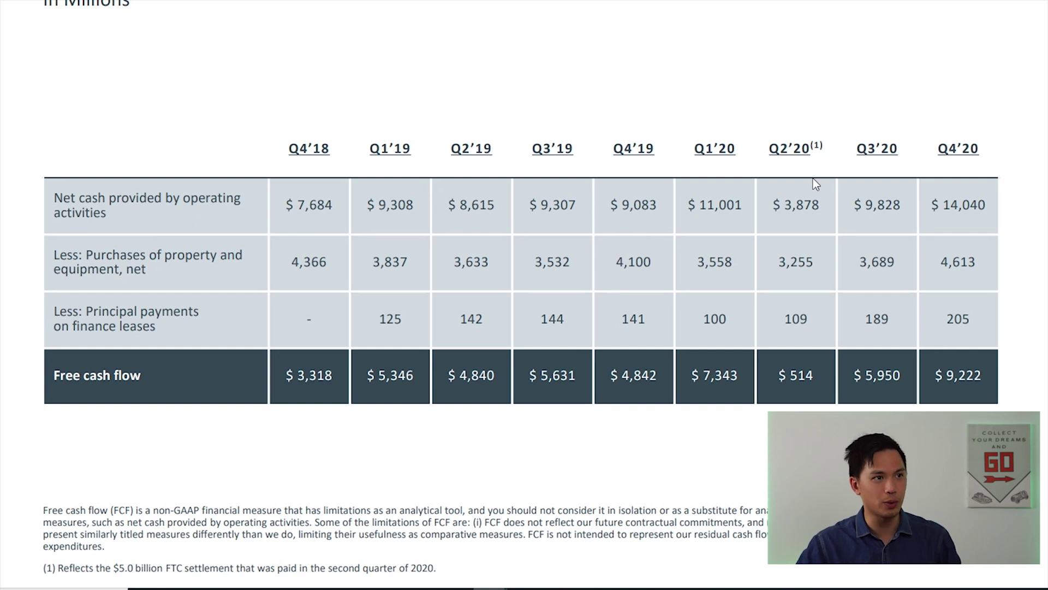
Compare Facebook's Q2'20 free cash flow with Q1'20 and Q2'19 in the quarterly reconciliation table and read its footnote
drag(766, 147, 822, 143)
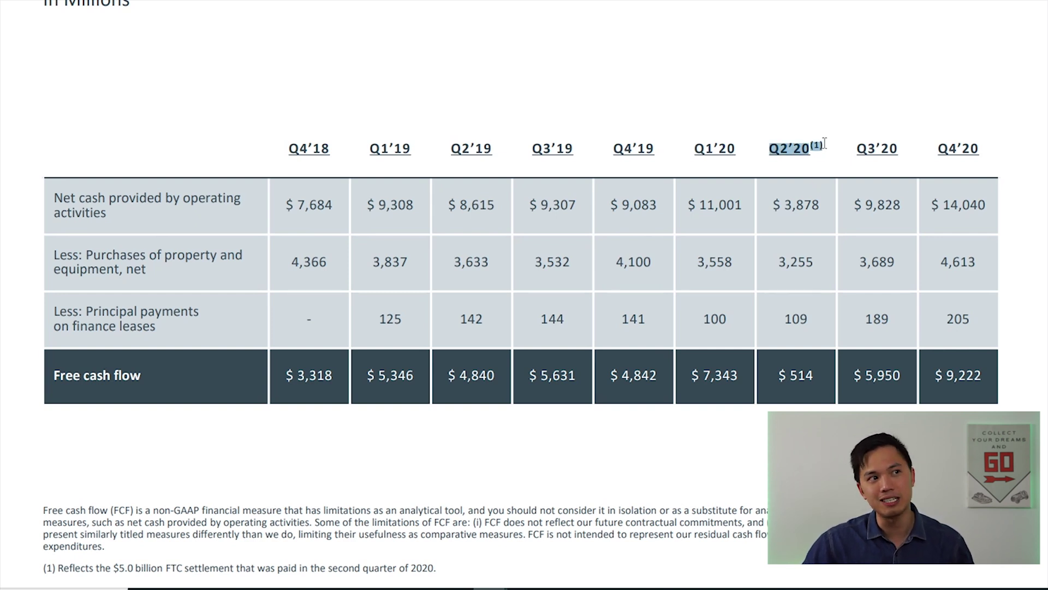
drag(776, 375, 819, 369)
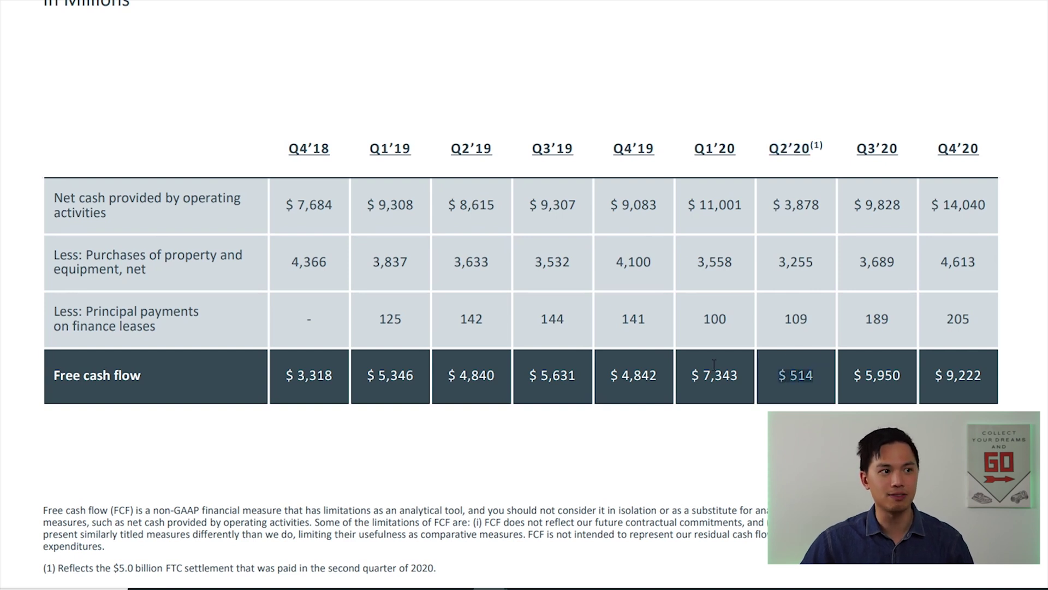
drag(691, 376, 741, 376)
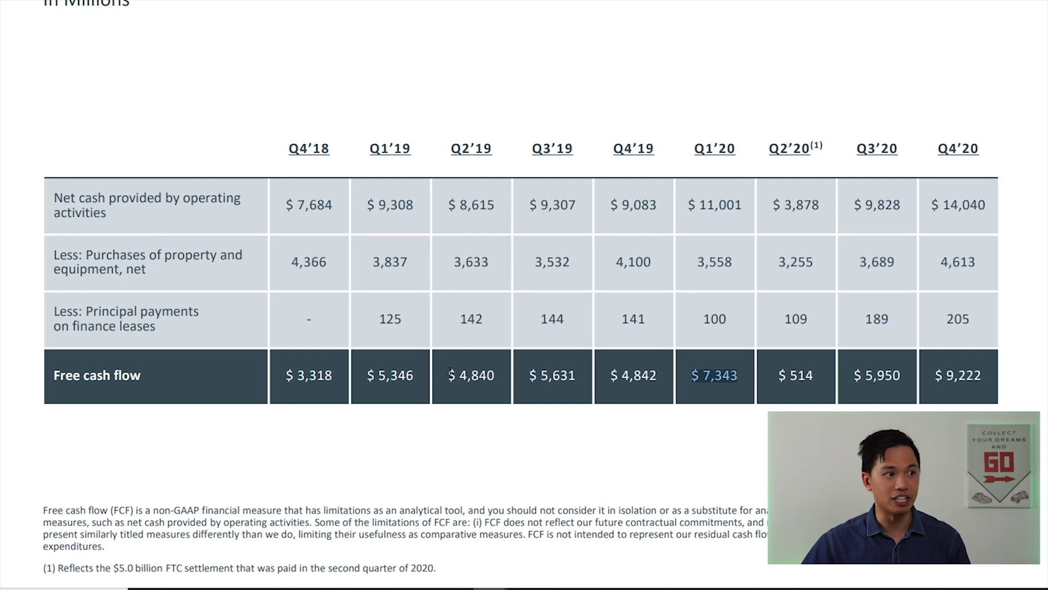
drag(451, 375, 497, 373)
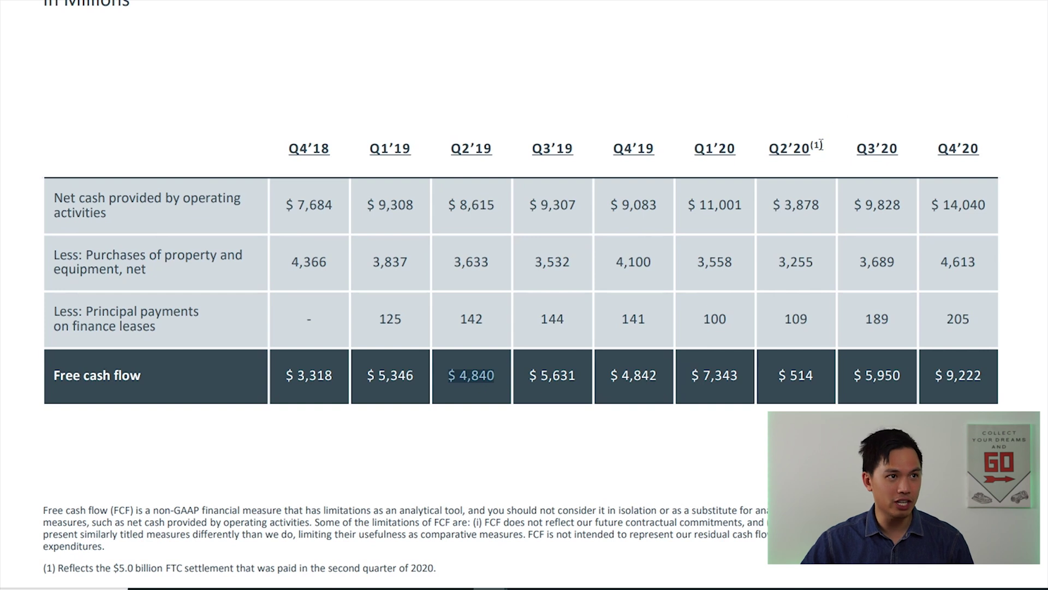
scroll(83, 499, down, 2)
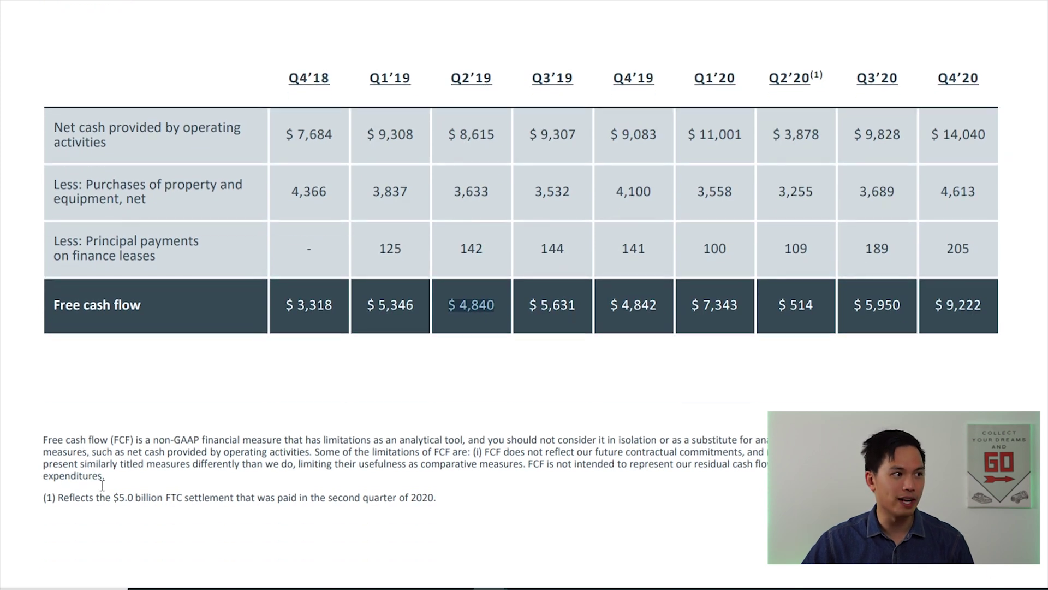
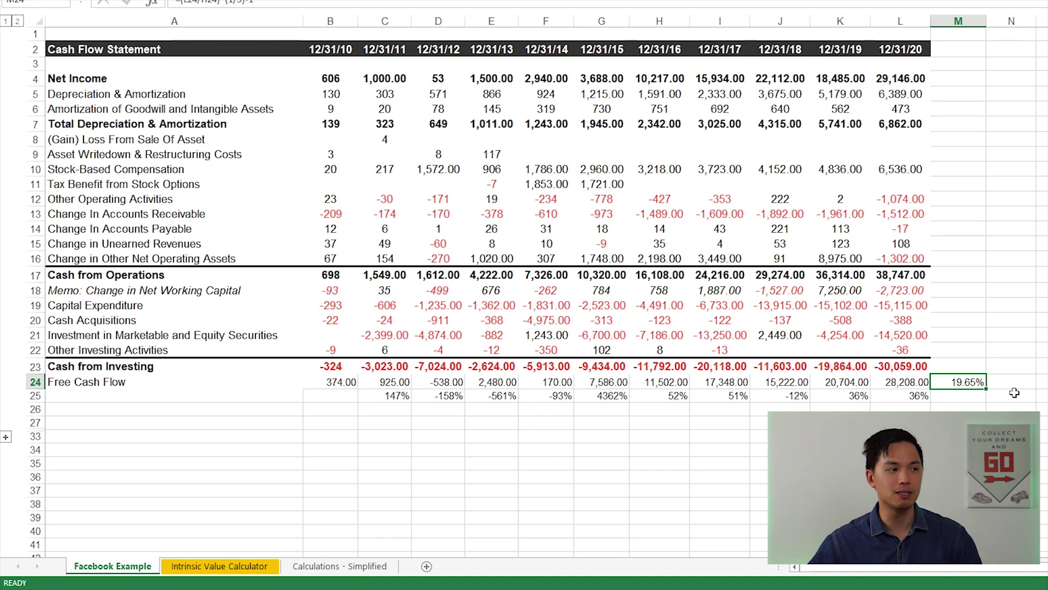
Look up the 12/31/20 free cash flow on the Facebook Example sheet and enter 28.2 for Free Cash Flow (bil) in the calculator
click(218, 568)
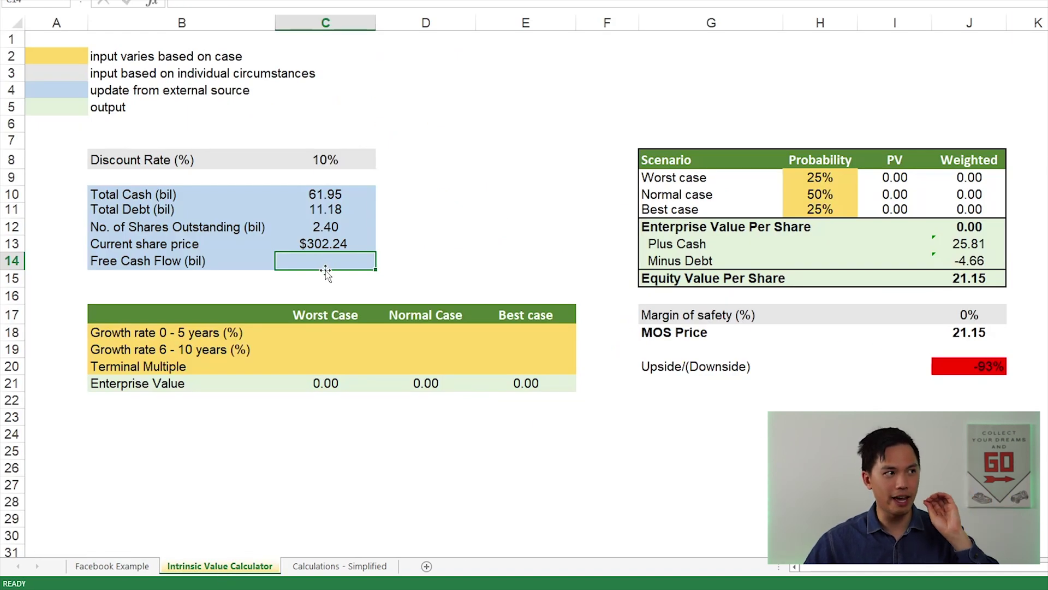
click(112, 566)
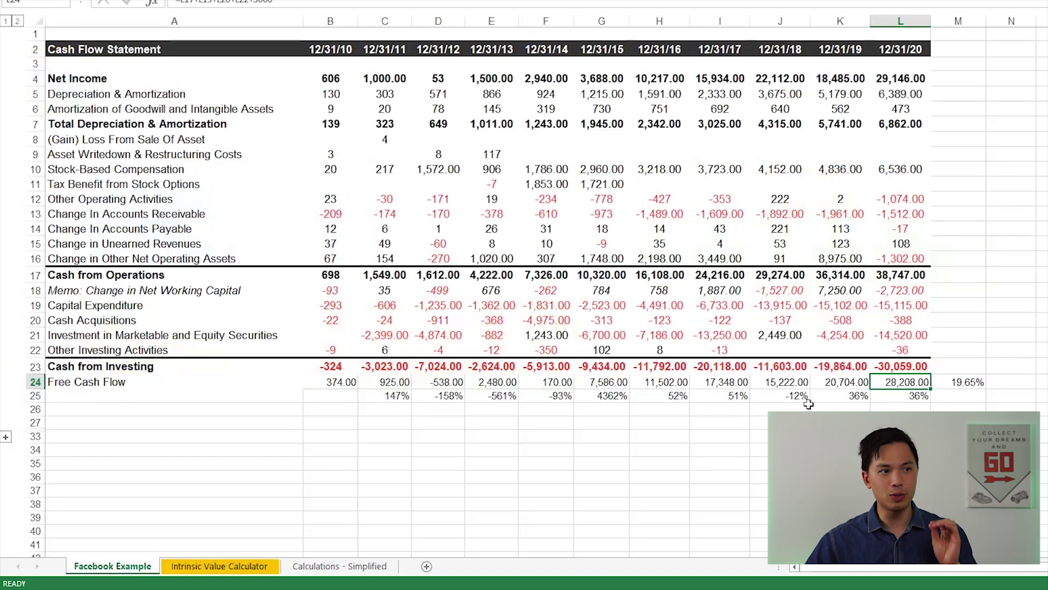
click(218, 566)
text(28.2)
key(Return)
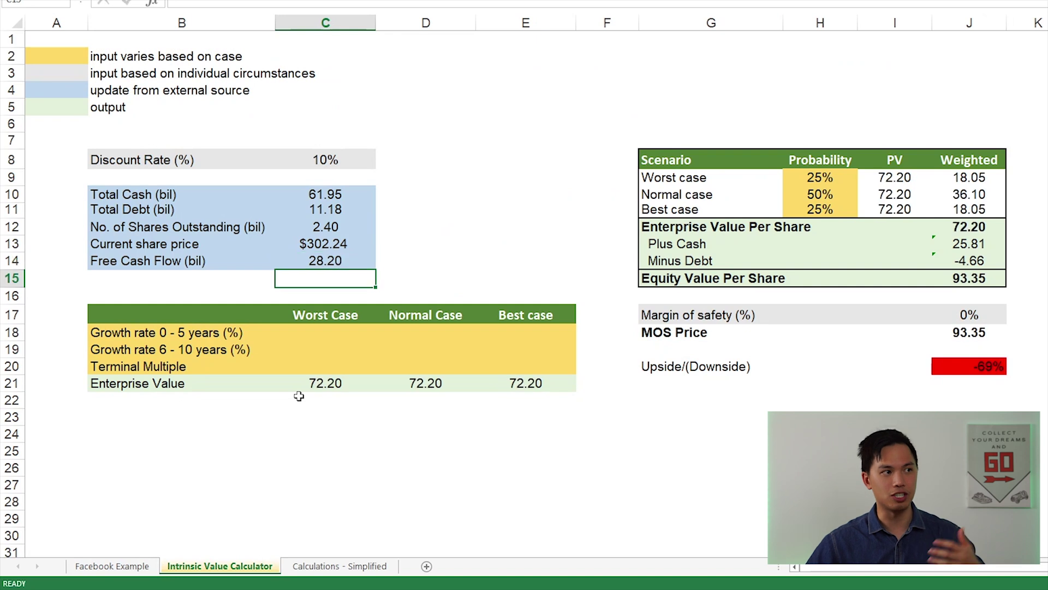
Check the free cash flow growth rate on the Facebook Example sheet and set the Normal Case growth rate for years 0 - 5 to 15%
click(412, 334)
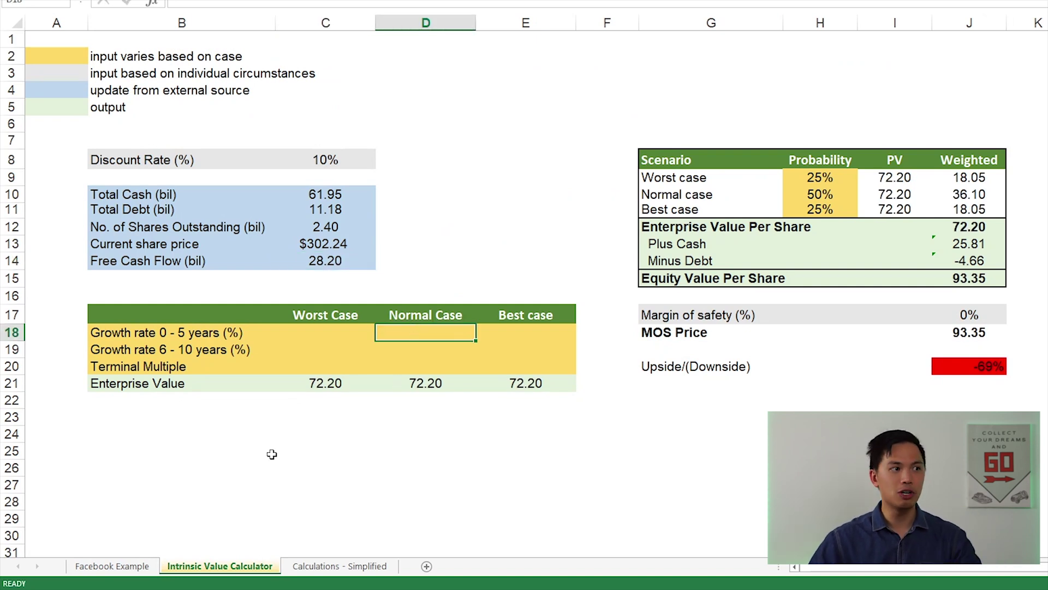
click(112, 566)
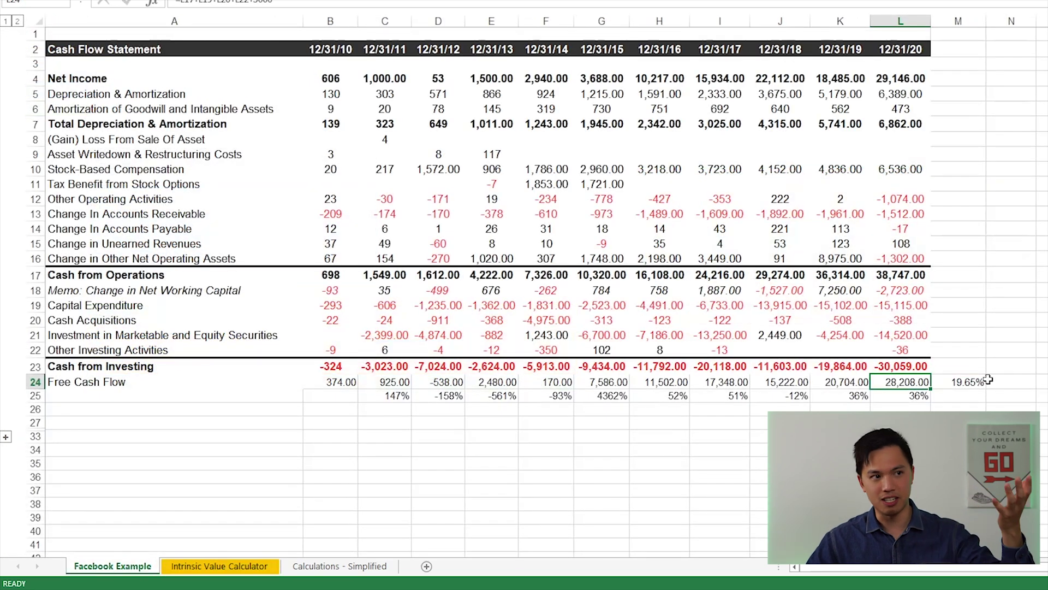
click(988, 381)
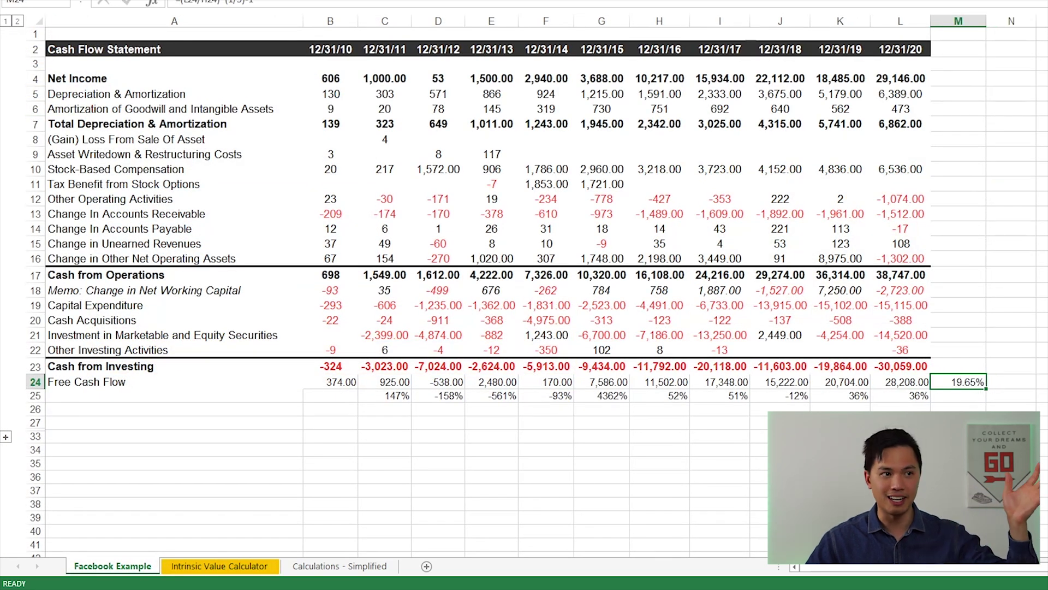
click(219, 566)
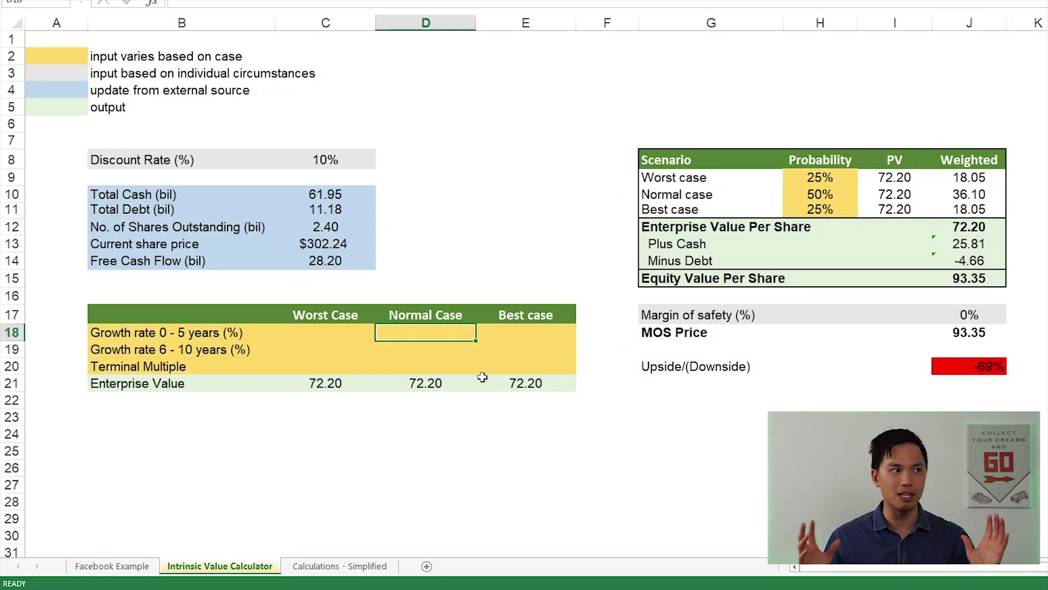
text(15%)
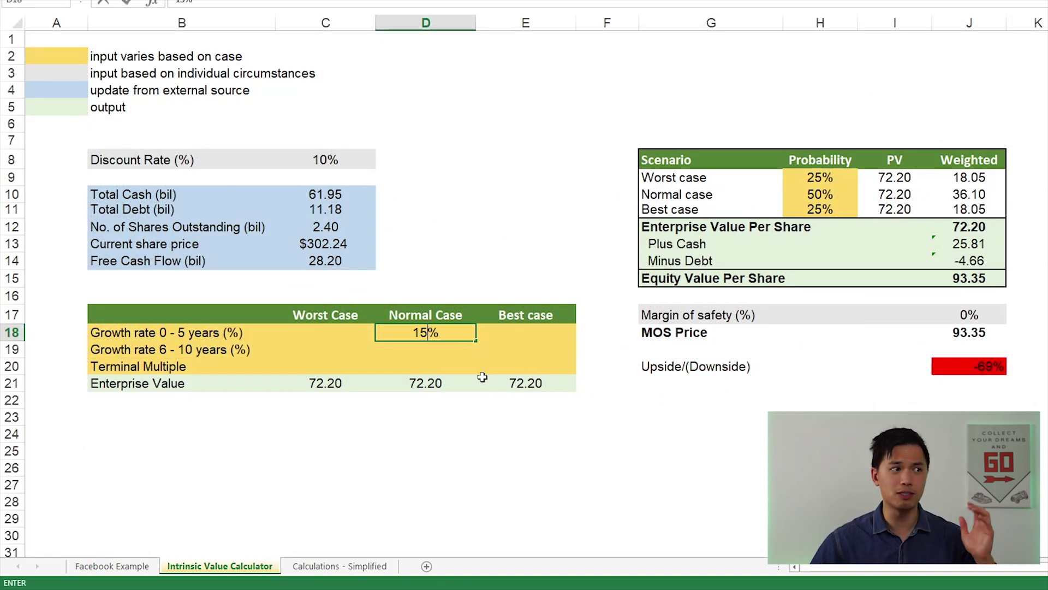
key(Return)
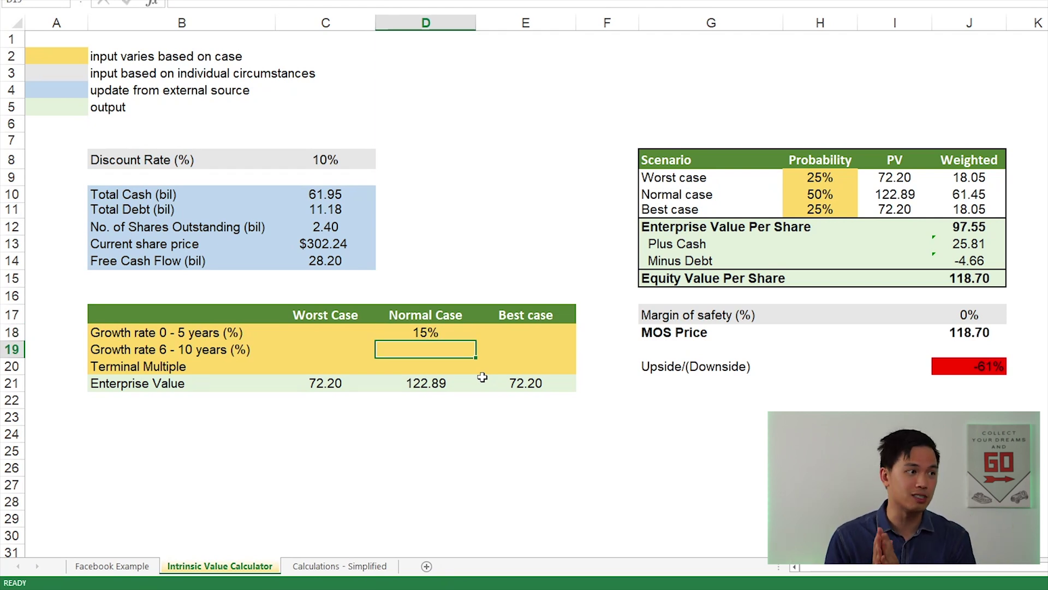
key(Up)
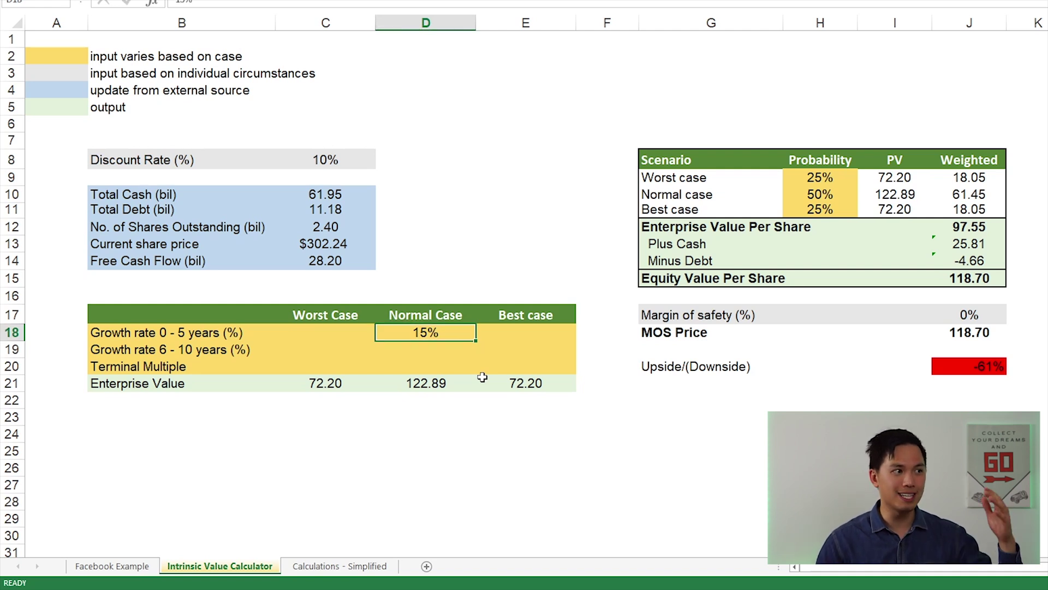
Set the Normal Case growth rate for years 6 - 10 to 7%
key(Down)
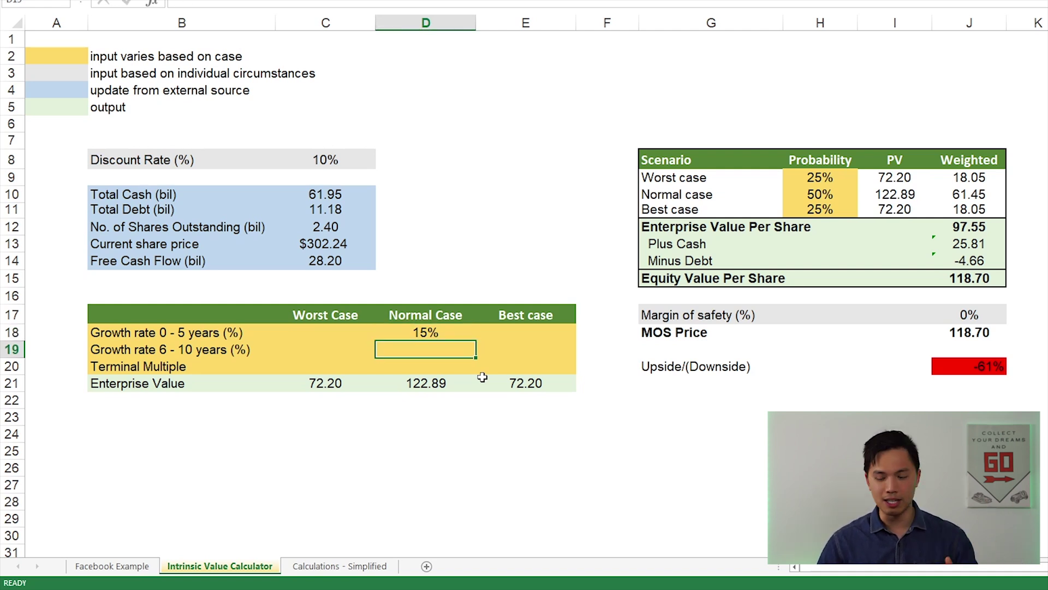
text(7)
key(Return)
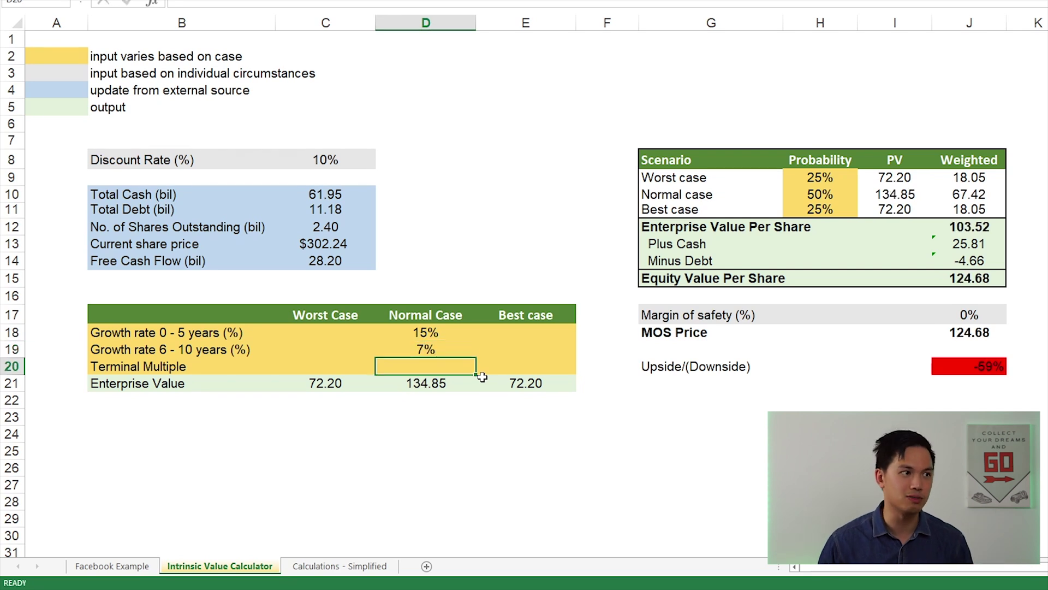
key(Up)
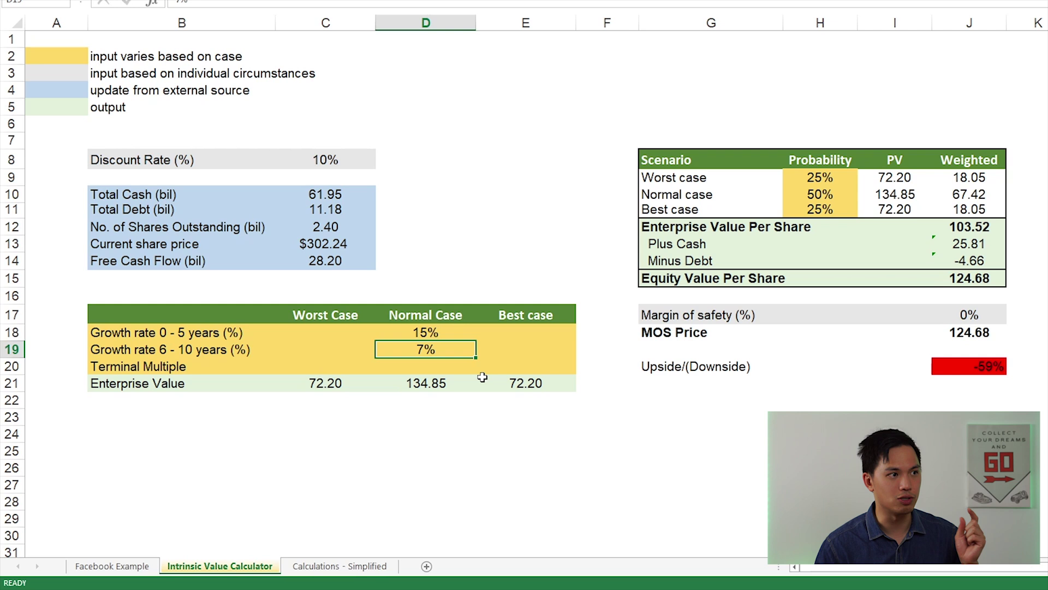
Set the Normal Case Terminal Multiple to 15
key(Down)
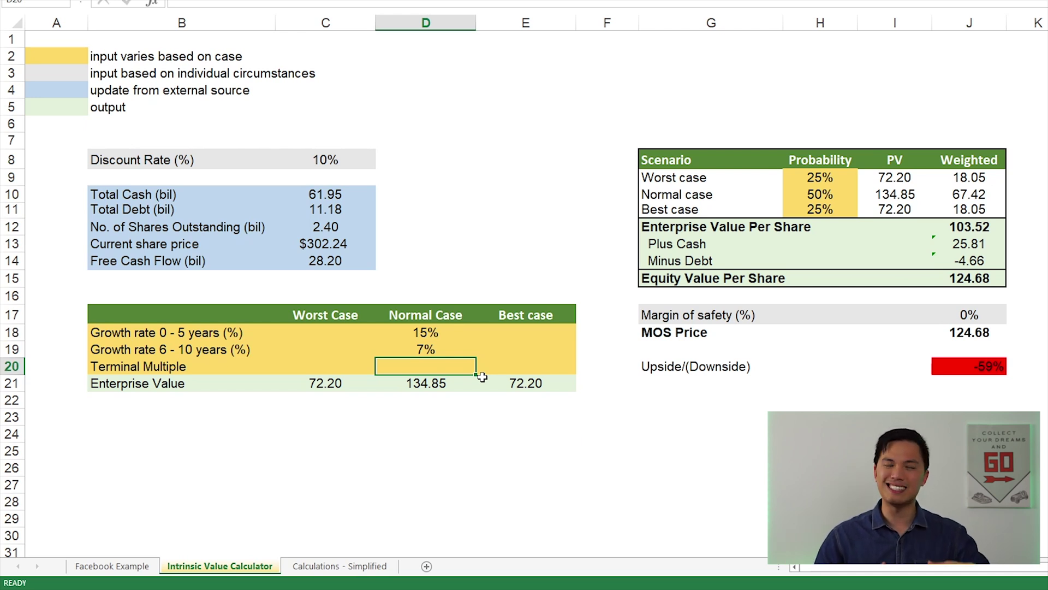
text(15)
key(Return)
key(Up)
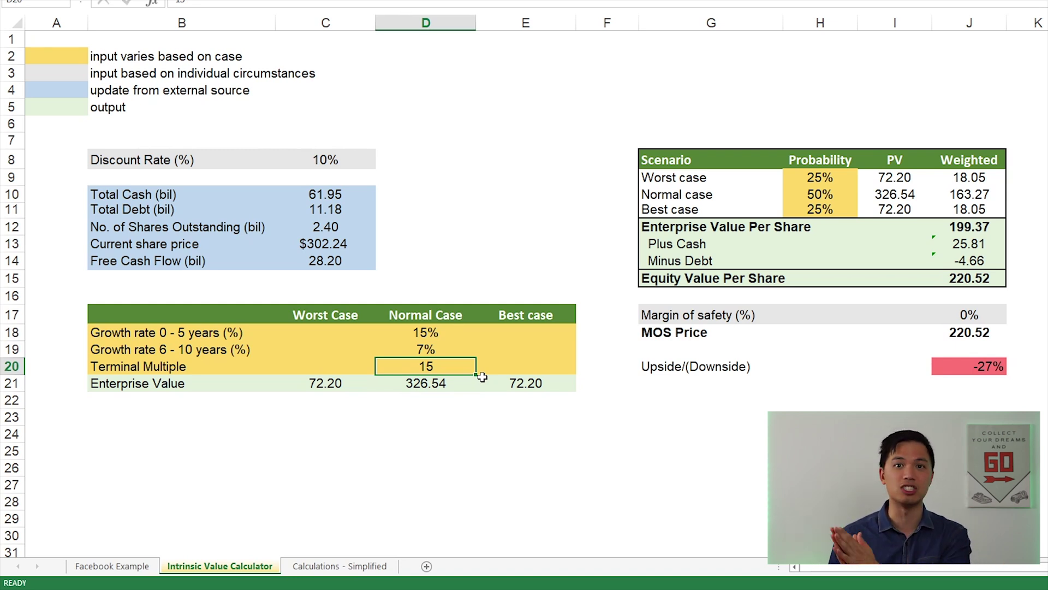
Set the Worst Case growth rate for years 0 - 5 to 10%
key(Up)
key(Up)
key(Left)
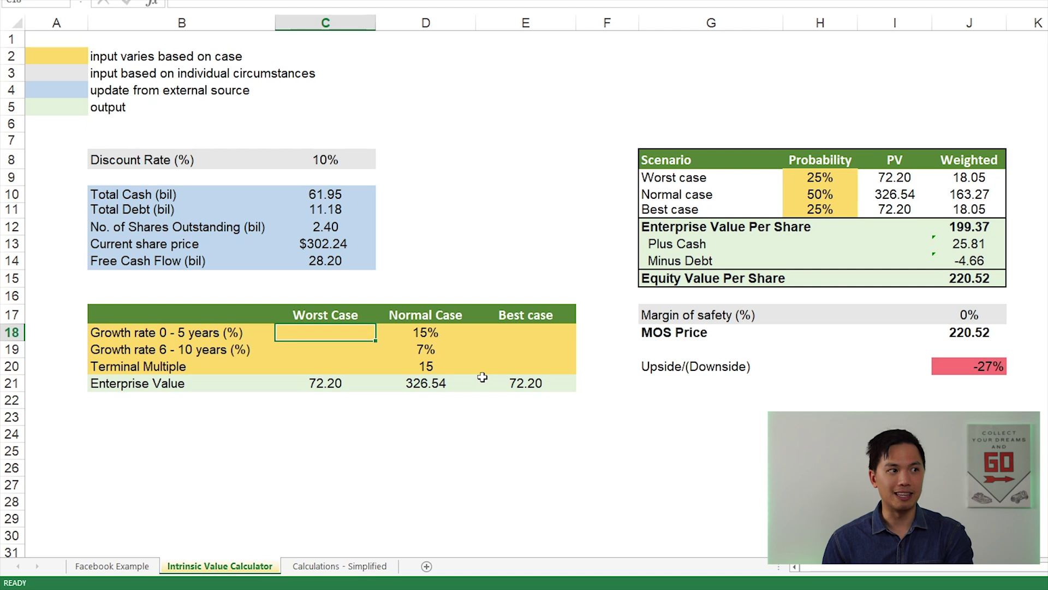
text(10)
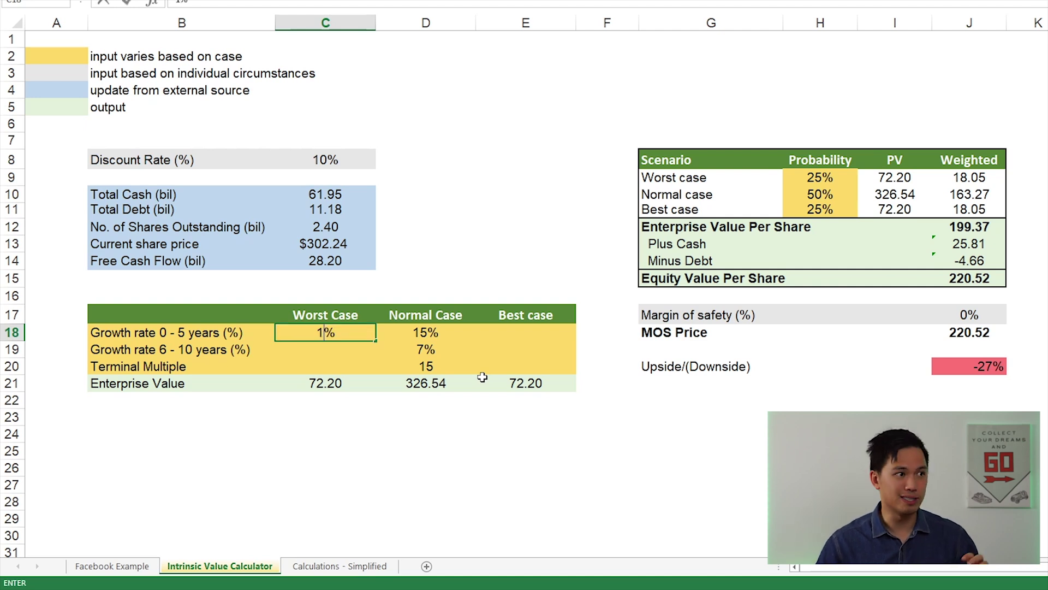
key(Return)
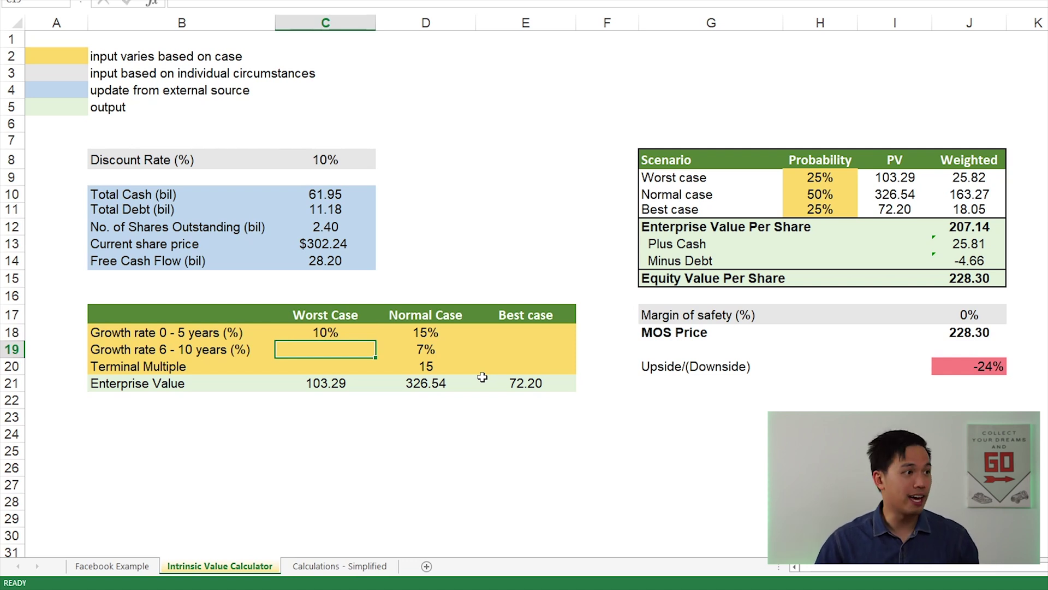
Set the Worst Case growth rate for years 6 - 10 to 5% and its Terminal Multiple to 12
text(5)
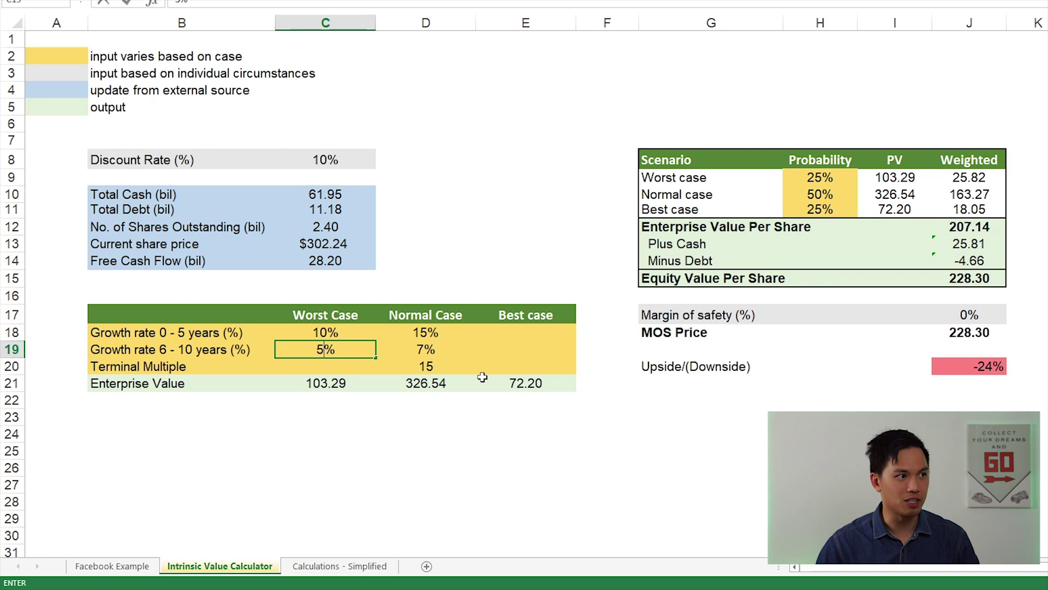
key(Return)
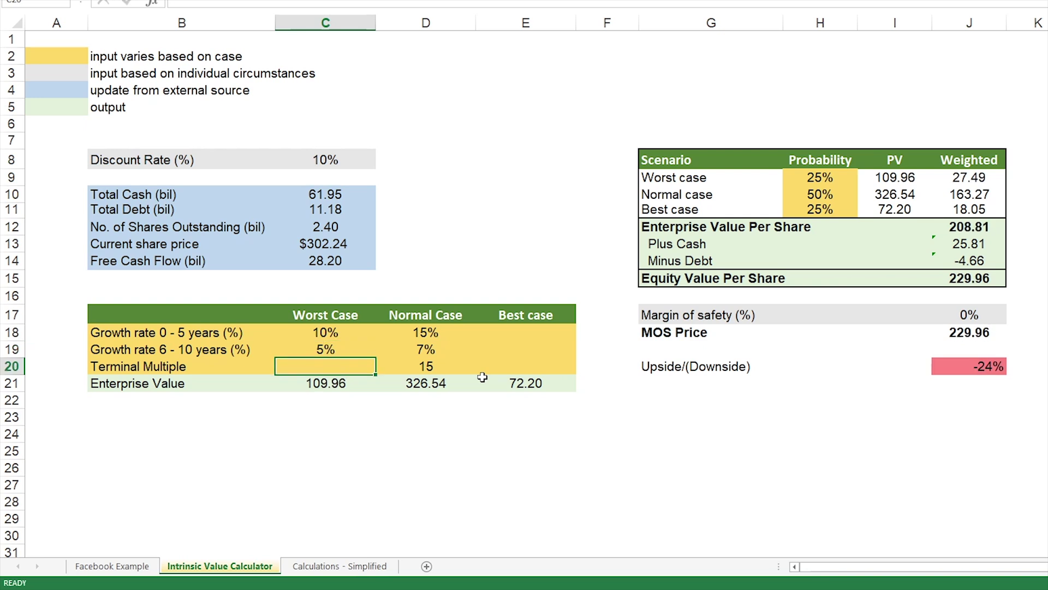
text(12)
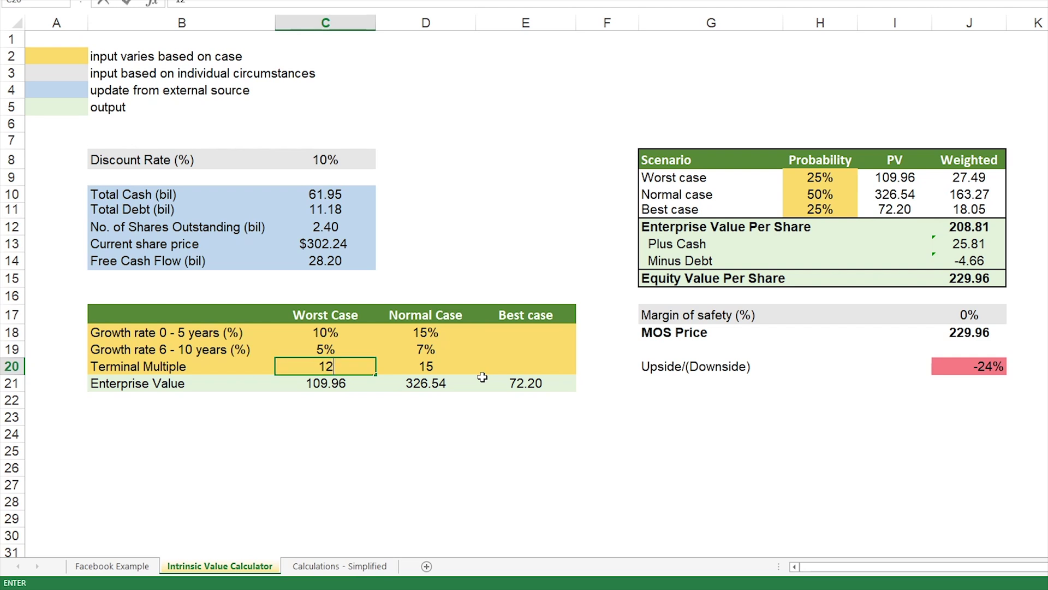
key(Tab)
Set the Best case growth rate for years 0 - 5 to 20%
key(Up)
key(Up)
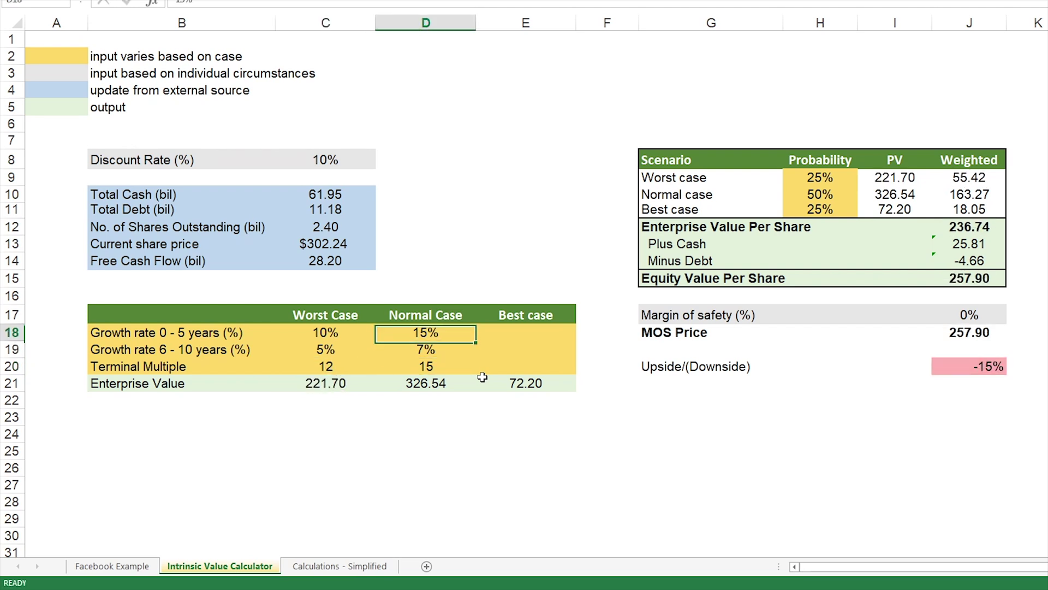
key(Right)
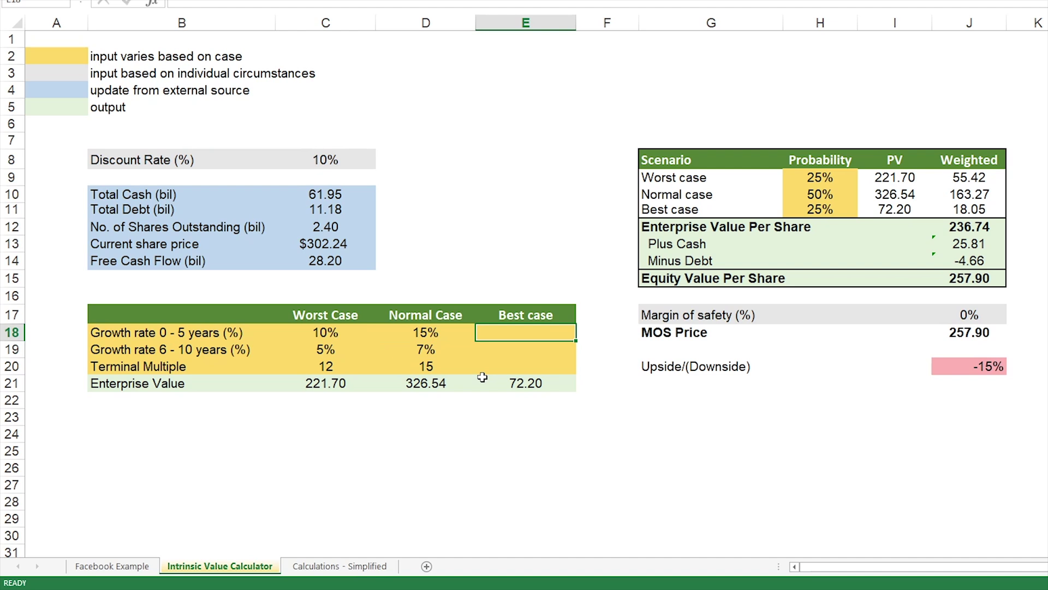
text(19.6)
key(Return)
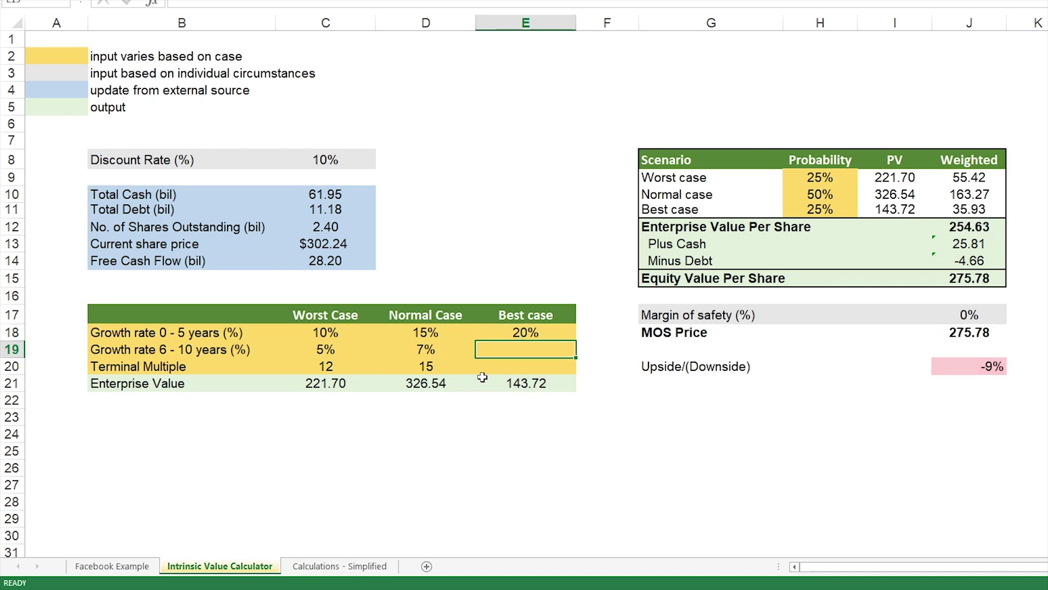
Set the Best case growth rate for years 6 - 10 to 10% and its Terminal Multiple to 18
text(10)
key(Return)
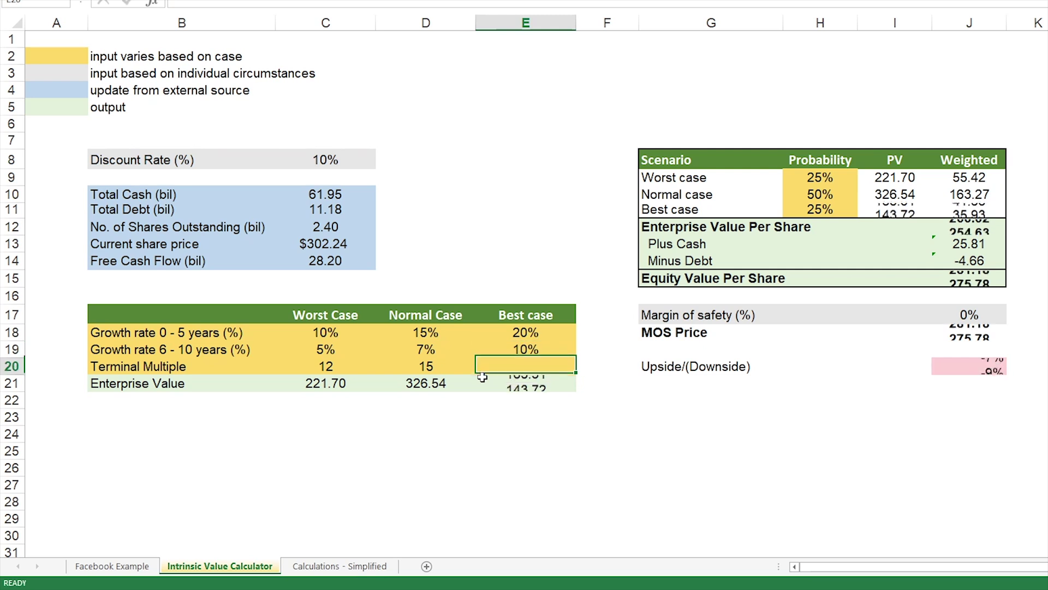
text(18)
key(Return)
Review the three cases' assumptions, scenario probabilities and weighted values that make up the Enterprise Value Per Share
drag(325, 333, 548, 361)
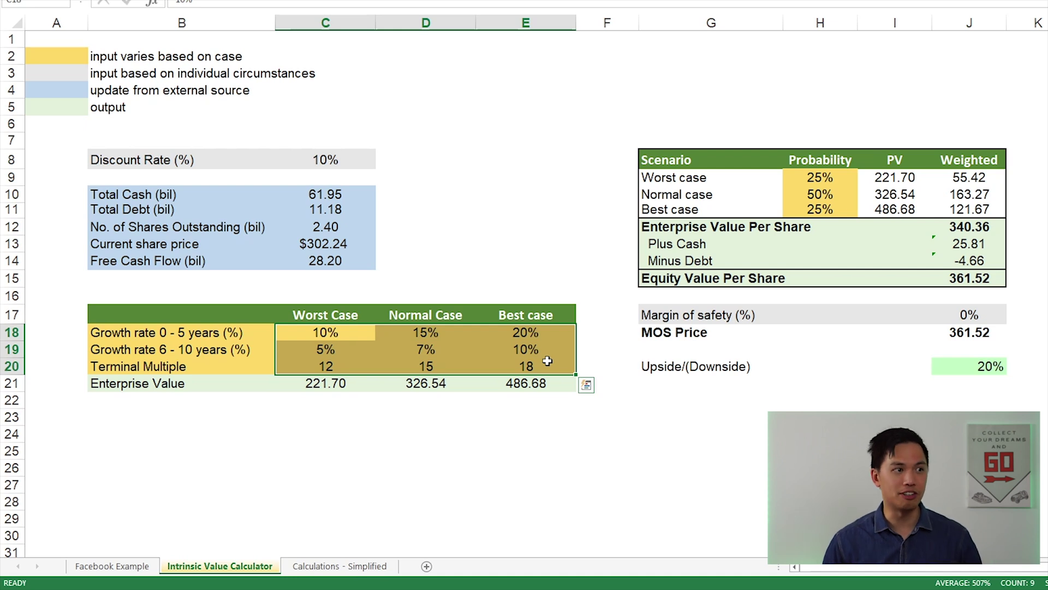
drag(806, 179, 807, 204)
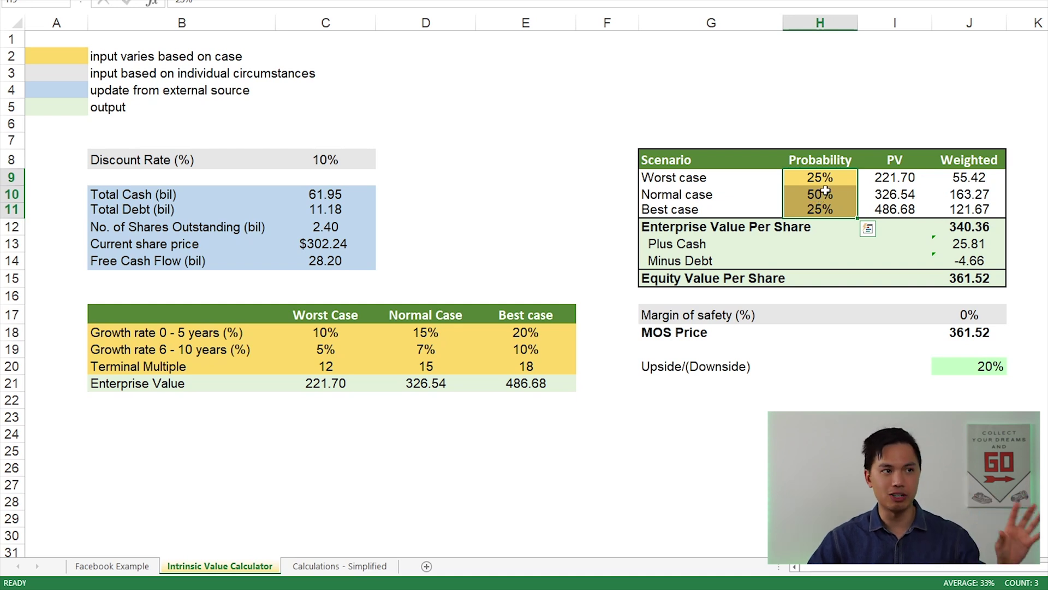
click(824, 210)
click(828, 196)
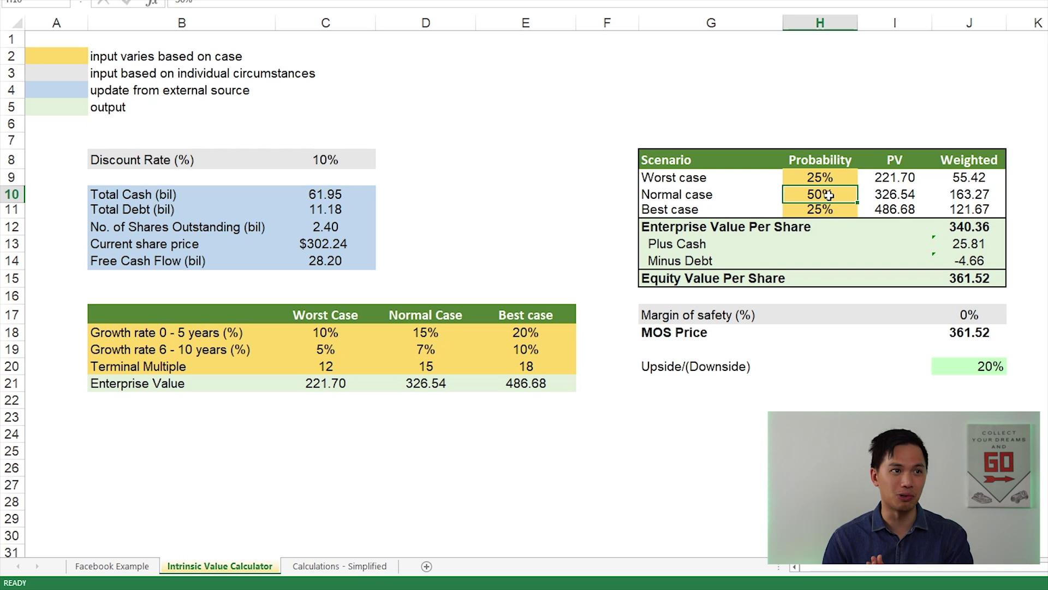
drag(953, 178, 958, 214)
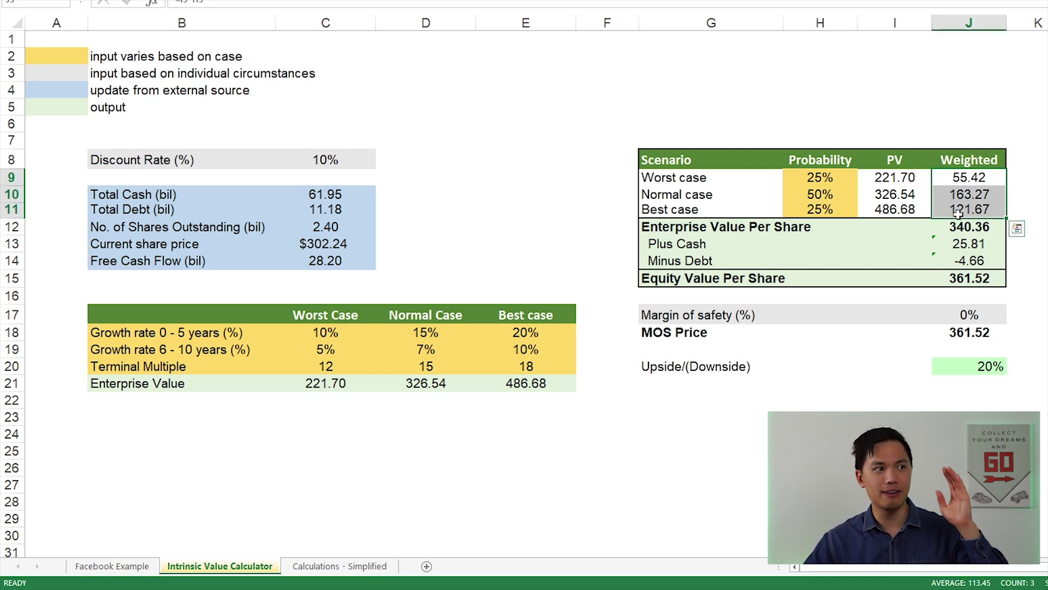
click(957, 226)
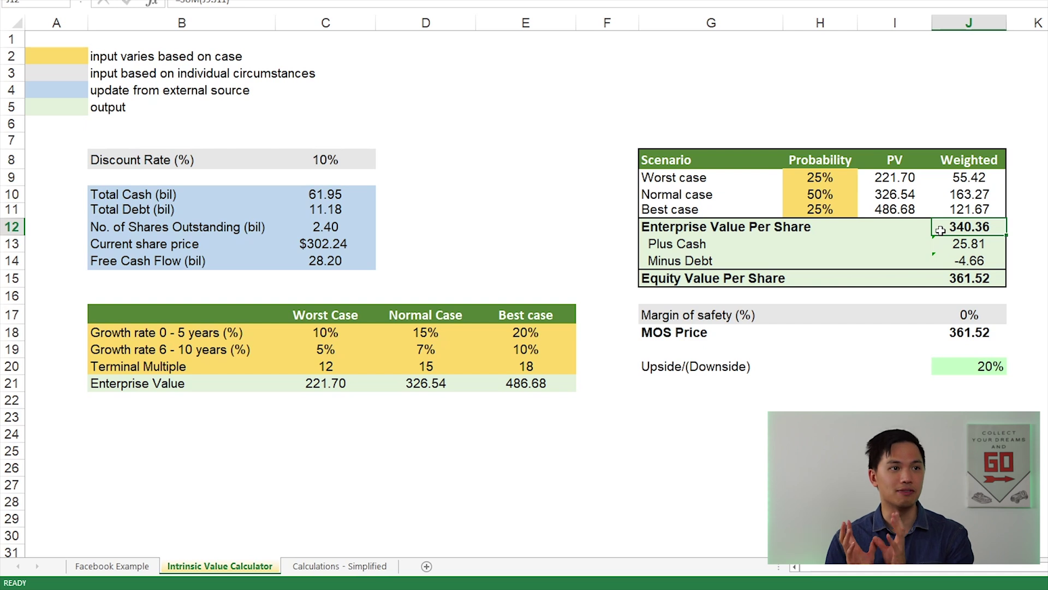
Examine how the Plus Cash and Minus Debt amounts lead from enterprise value to the Equity Value Per Share
click(983, 247)
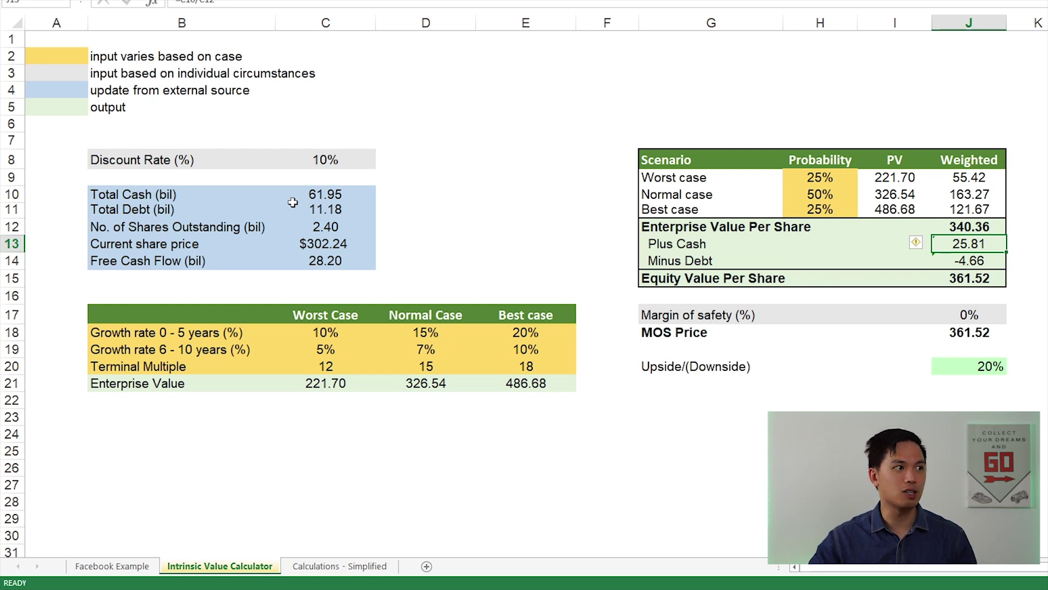
click(299, 181)
click(301, 198)
click(975, 247)
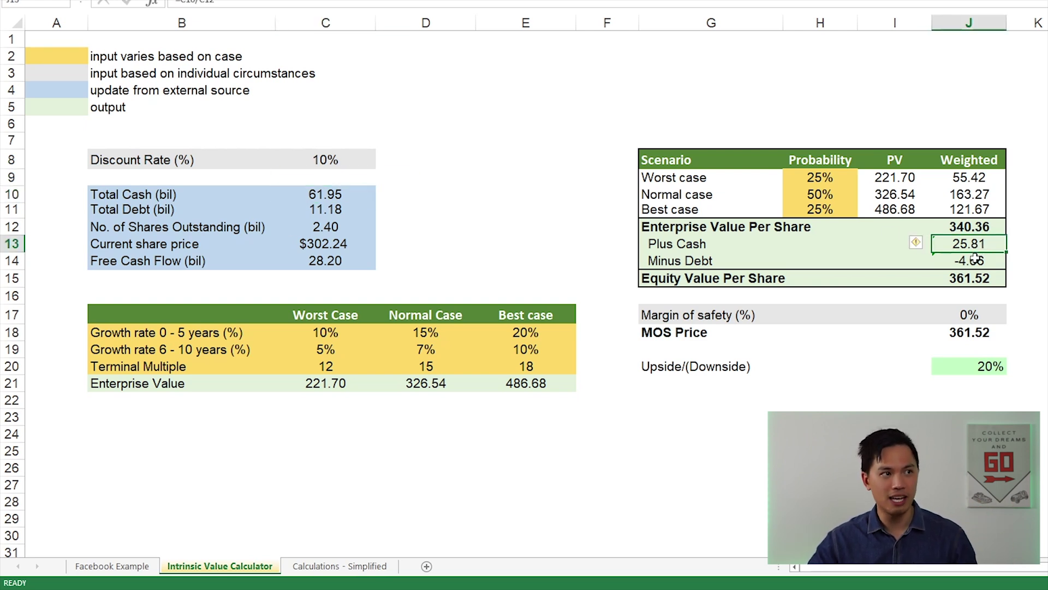
click(325, 208)
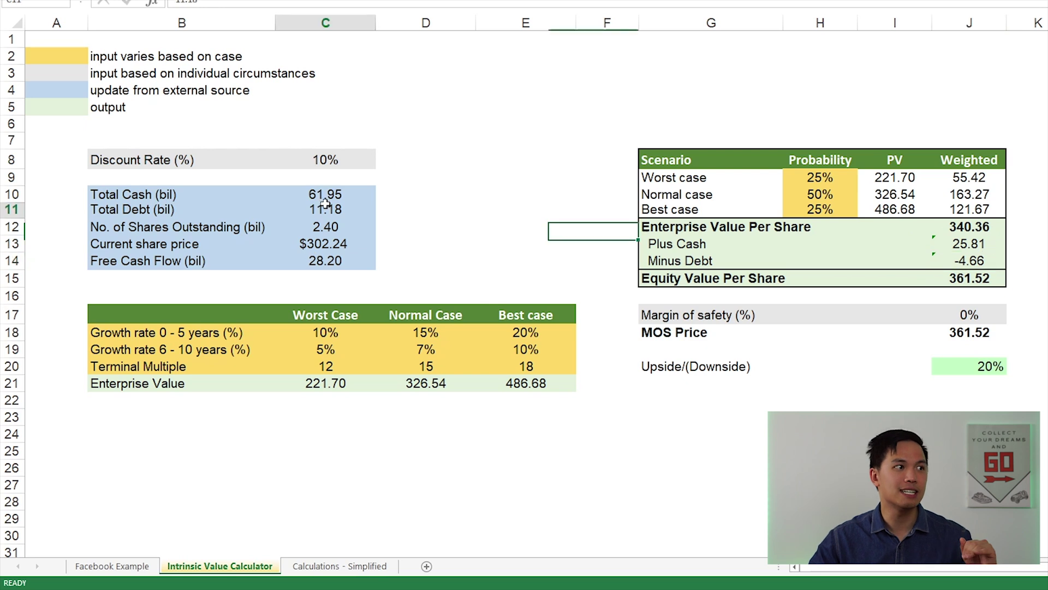
drag(698, 276, 977, 278)
click(966, 280)
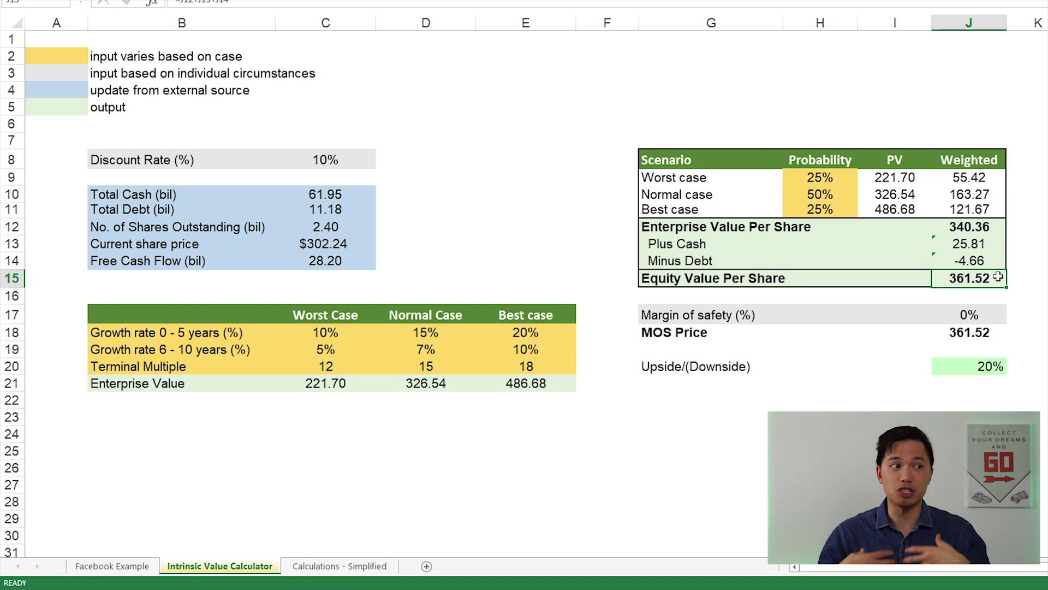
click(684, 278)
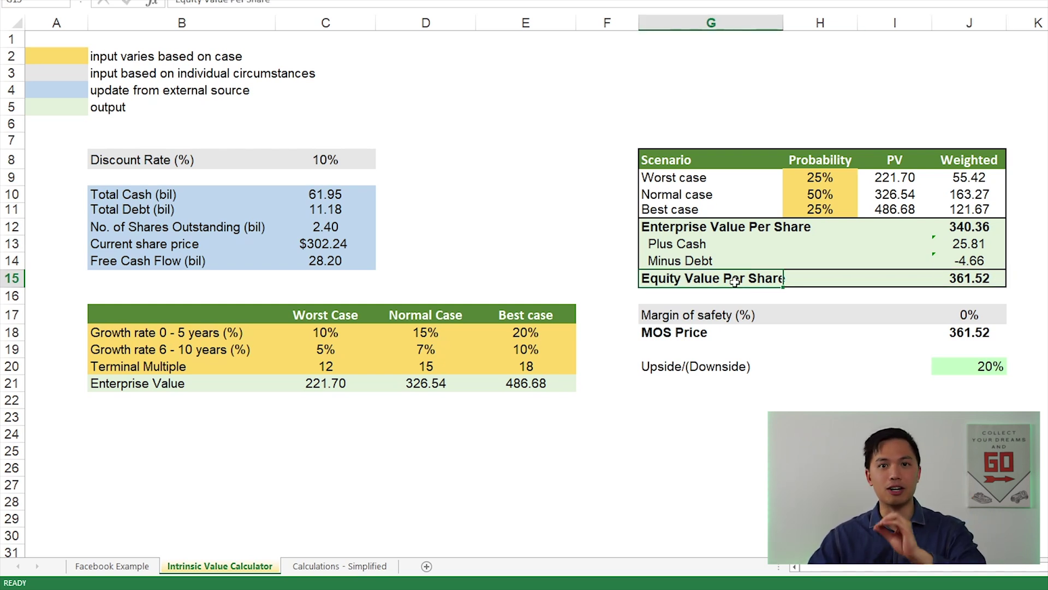
click(919, 279)
Set the Margin of safety to 20% and compare the MOS Price and Upside/(Downside) with the current share price
click(966, 315)
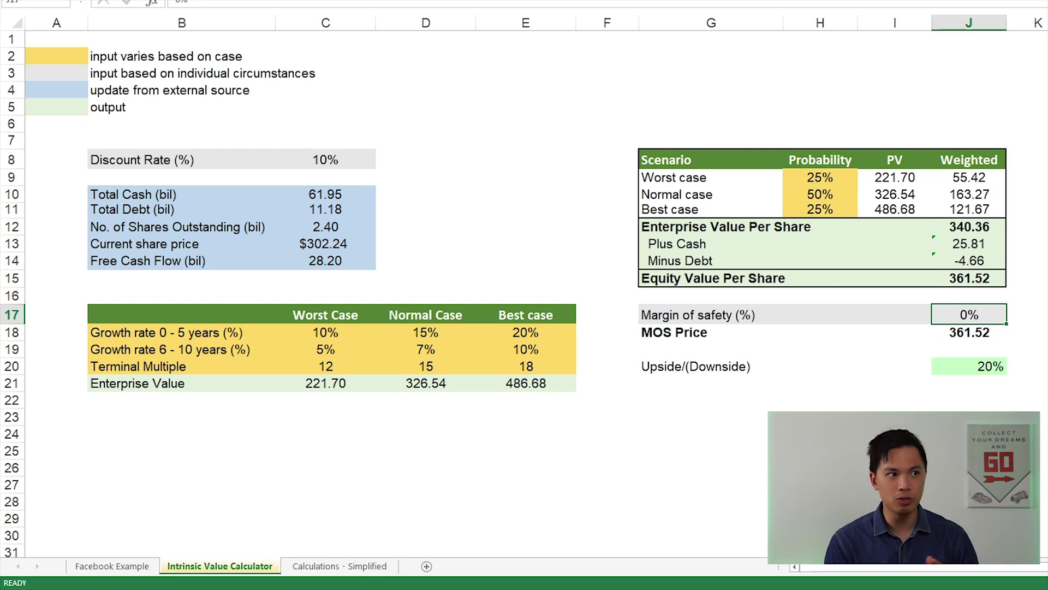
text(20)
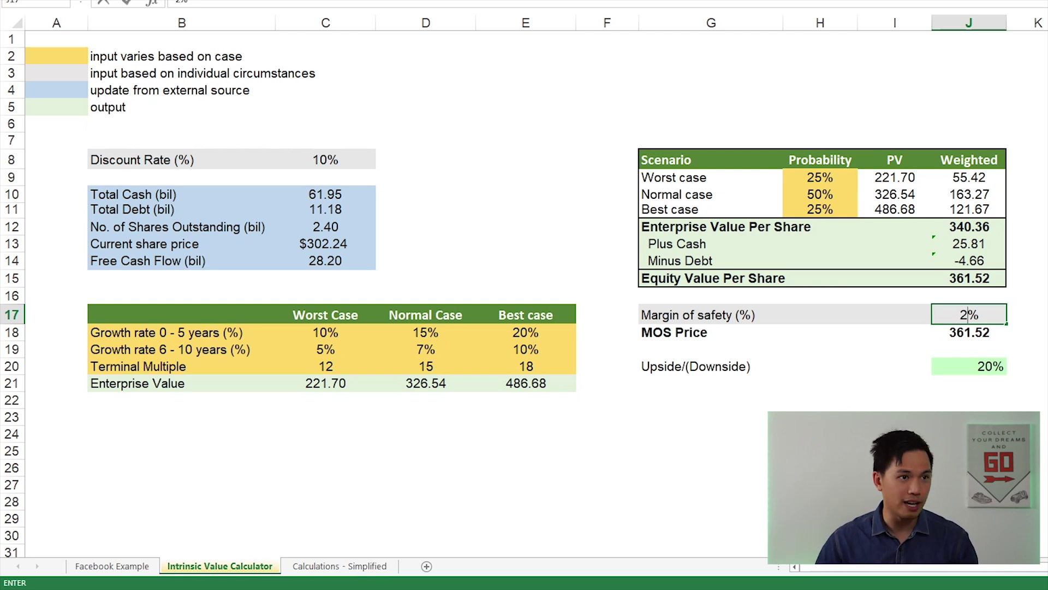
key(Return)
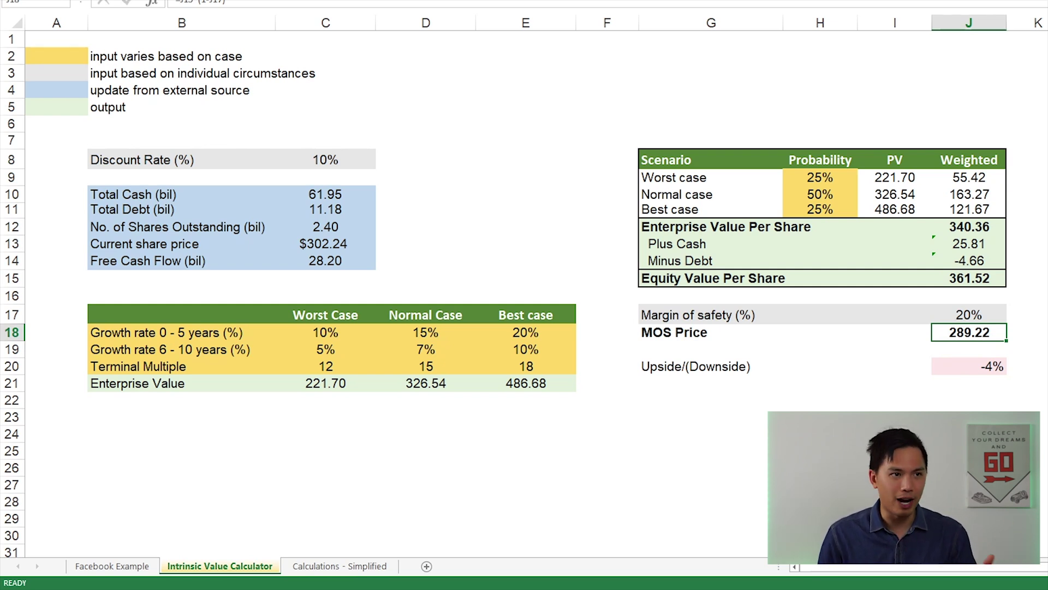
click(984, 315)
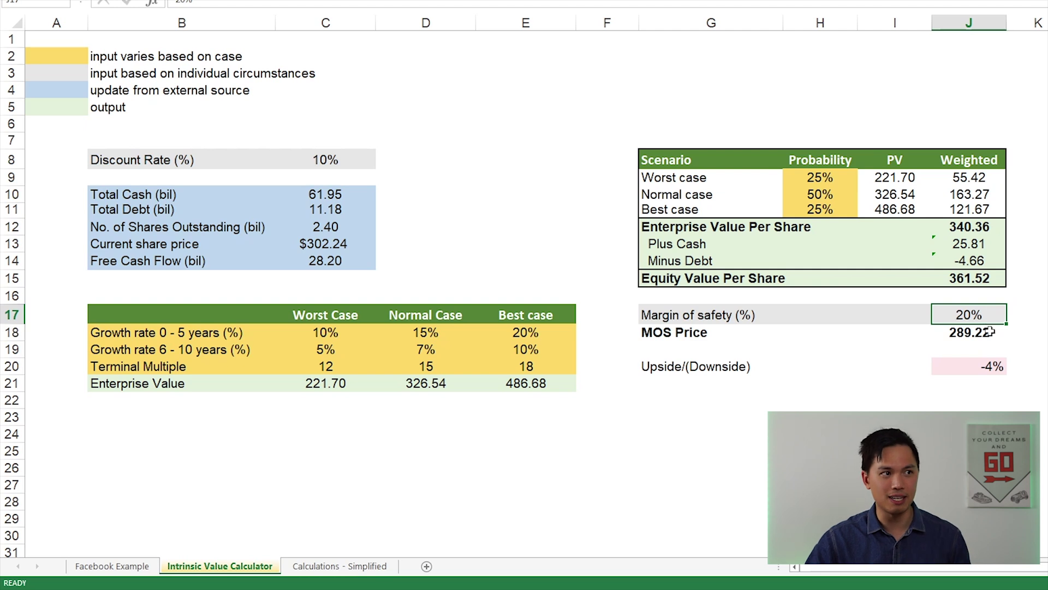
click(989, 332)
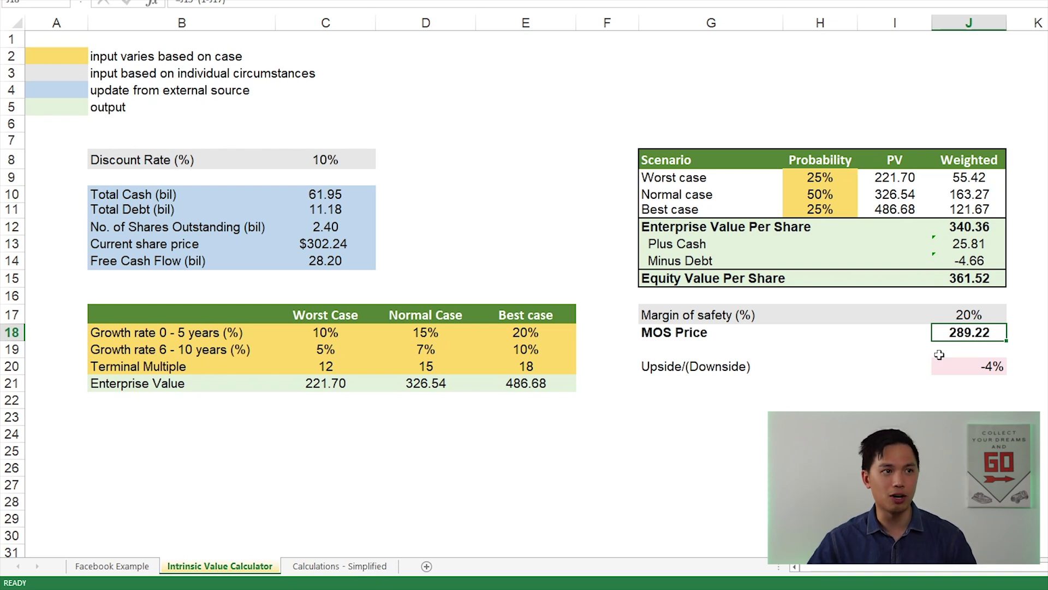
click(333, 246)
click(966, 374)
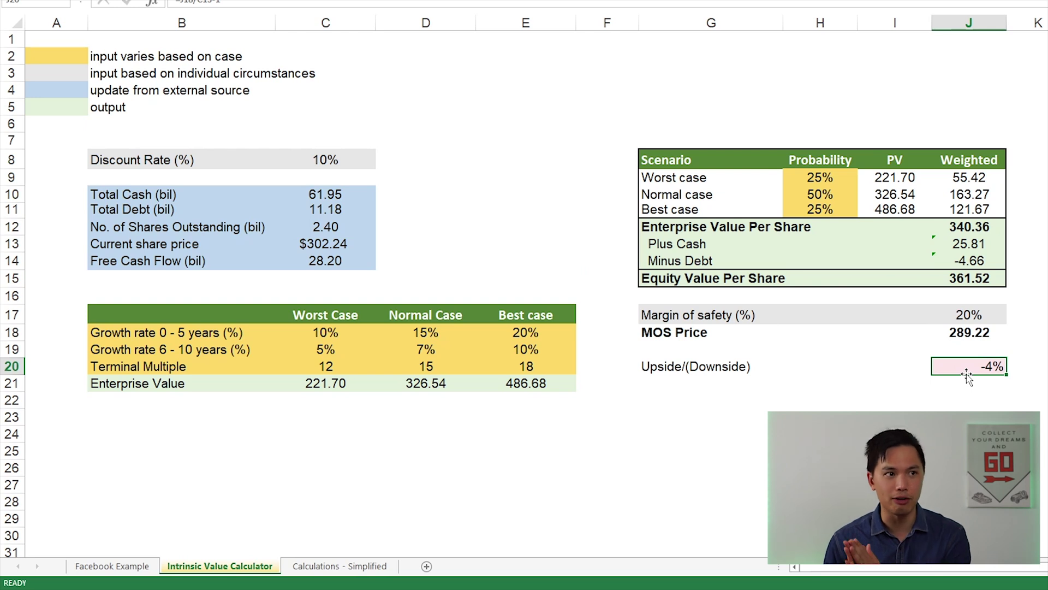
Set the Margin of safety to 0% and check the resulting Upside/(Downside)
click(939, 314)
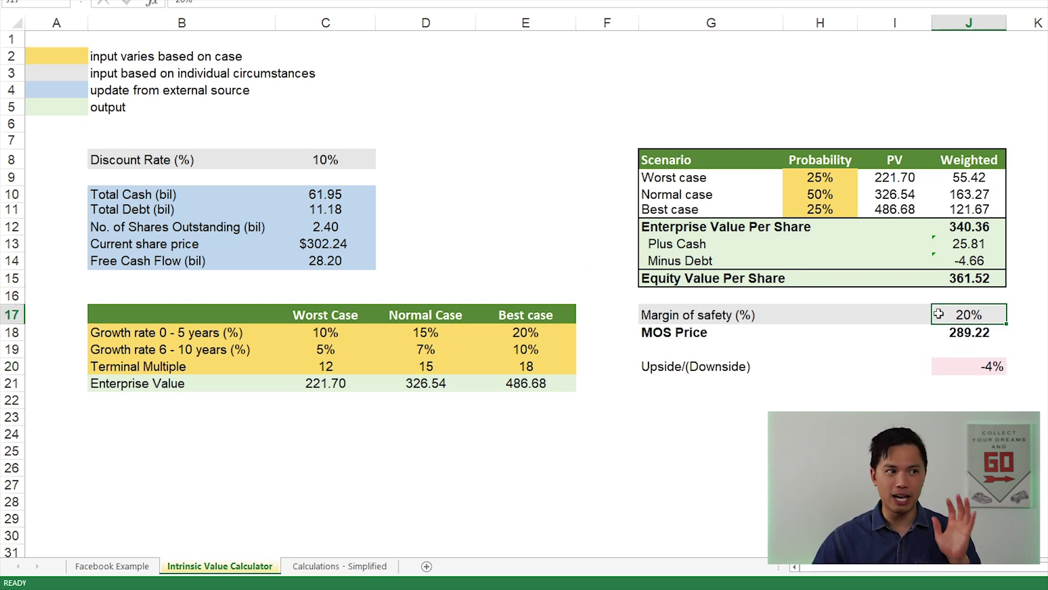
text(0)
key(Return)
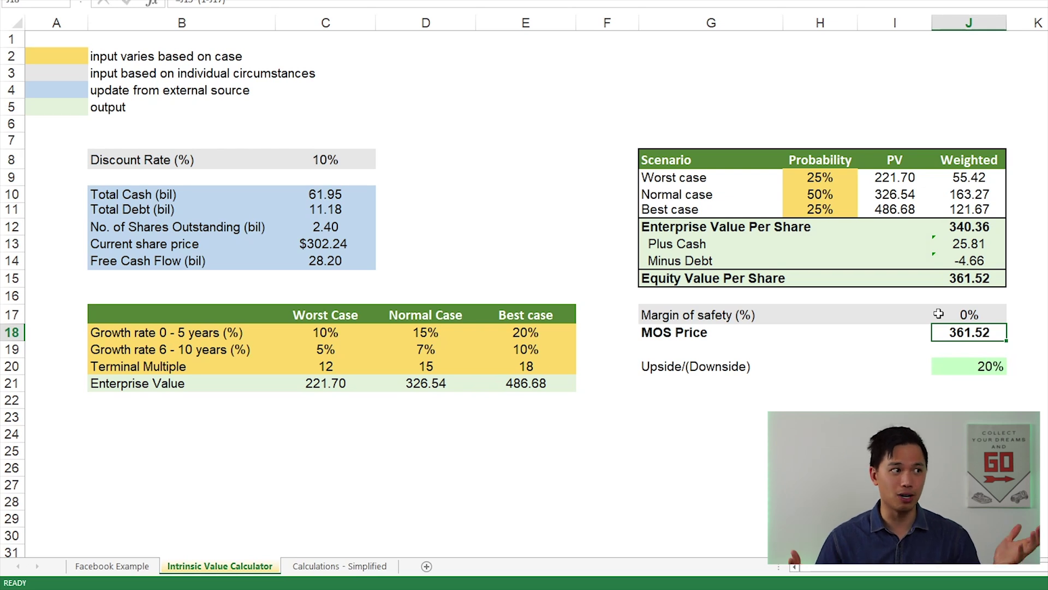
click(959, 368)
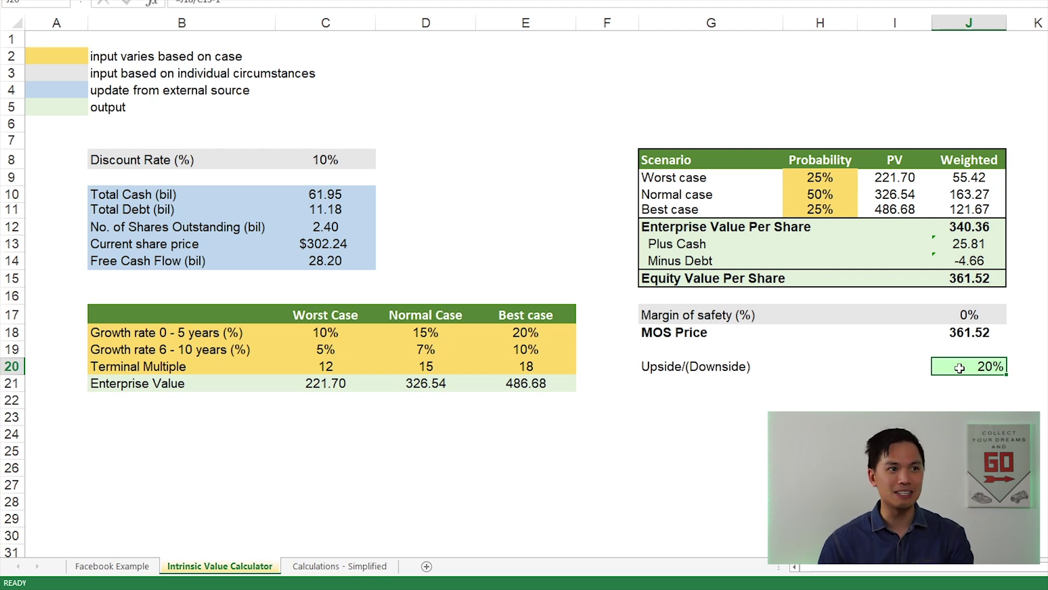
click(977, 316)
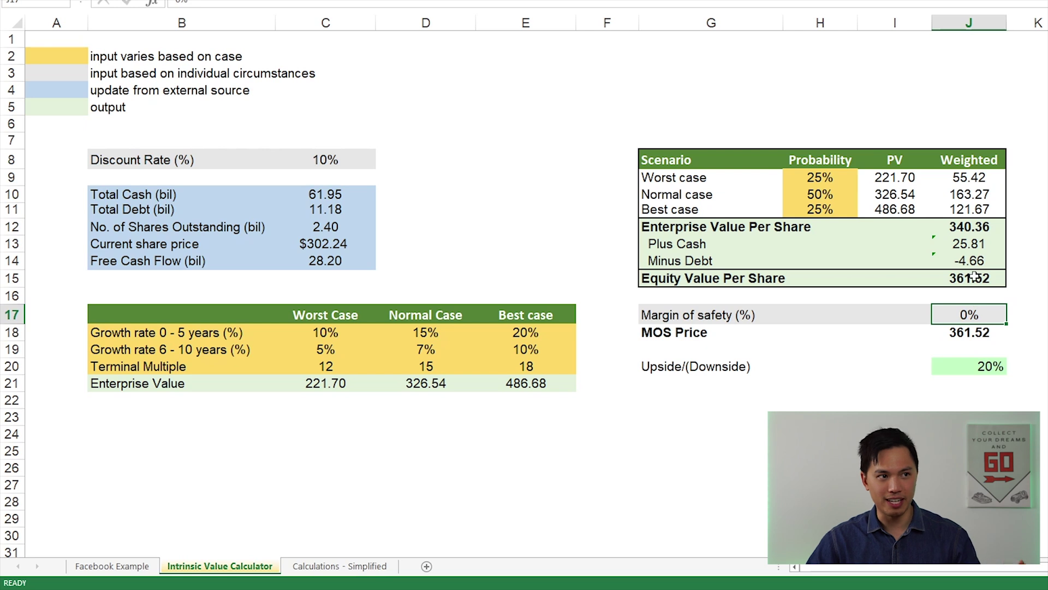
click(968, 353)
click(969, 361)
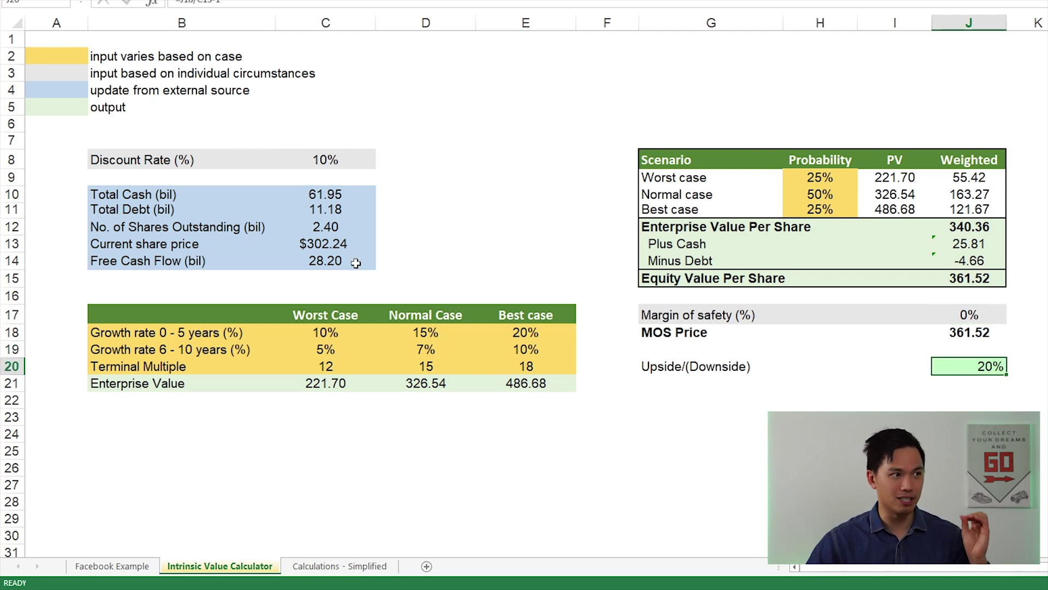
Check the Discount Rate and set the Margin of safety to 20%
click(309, 165)
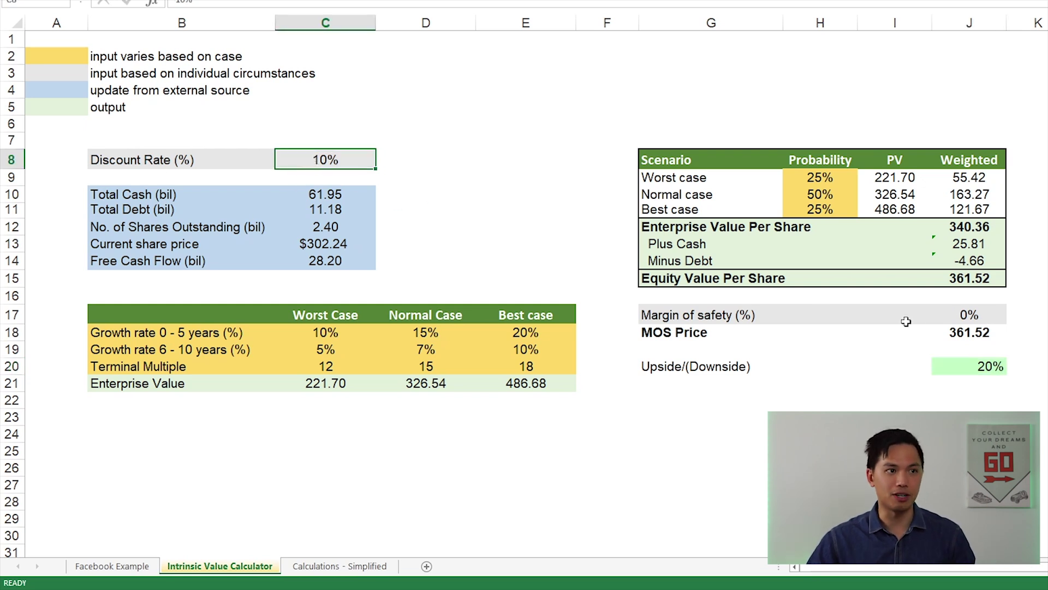
click(942, 321)
text(20)
key(Return)
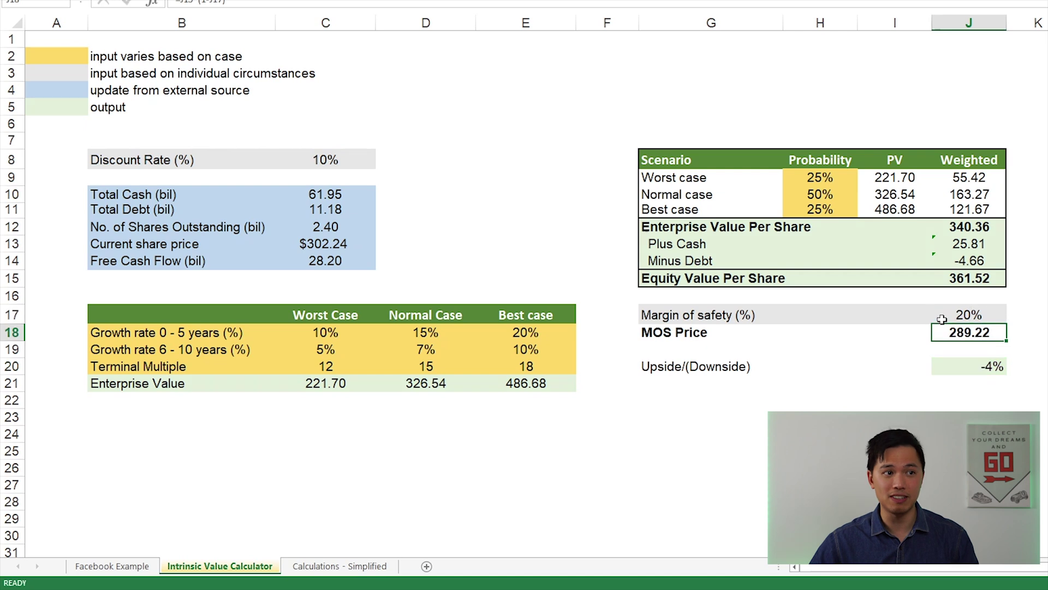